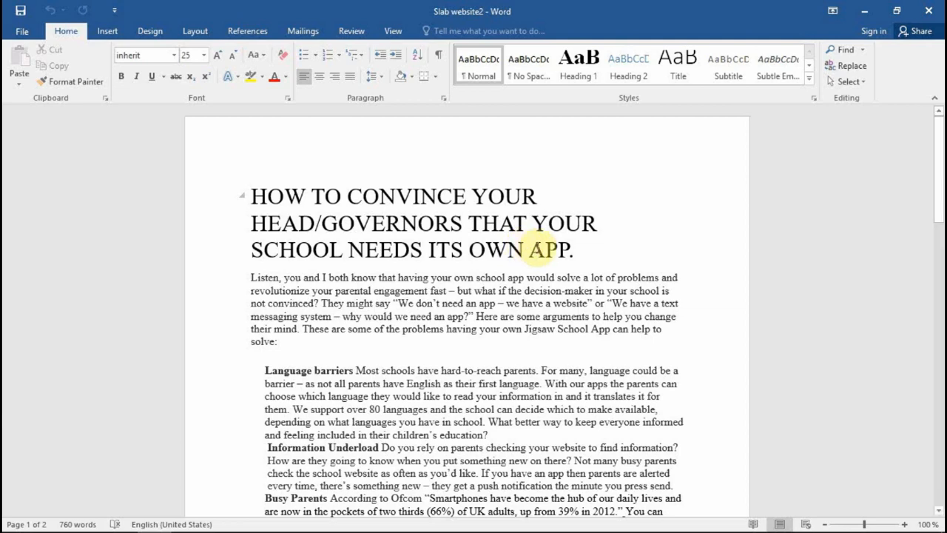
- Look through the whole document, from the title on page 1 to the free-trial paragraph on page 2
{"action": "scroll", "coordinate": [545, 247], "scroll_direction": "down", "scroll_amount": 7}
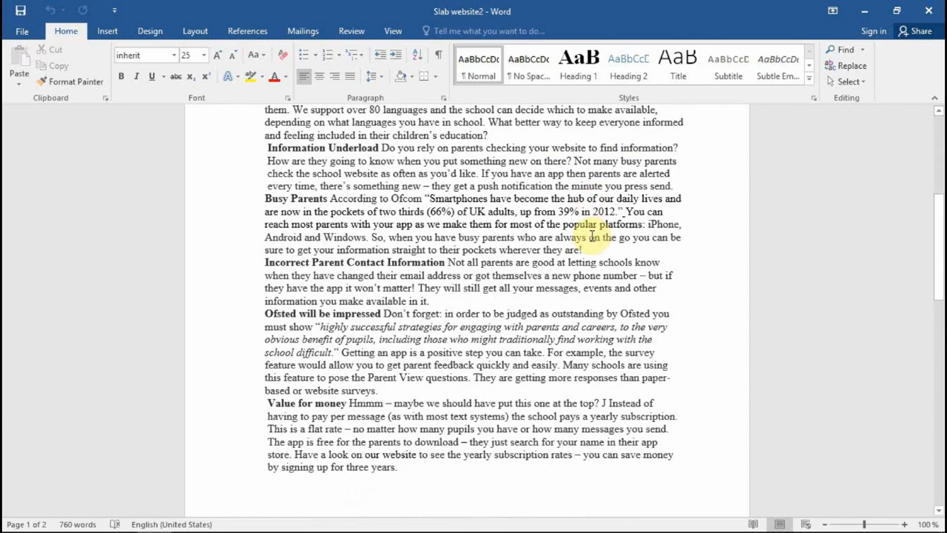
{"action": "scroll", "coordinate": [588, 169], "scroll_direction": "up", "scroll_amount": 8}
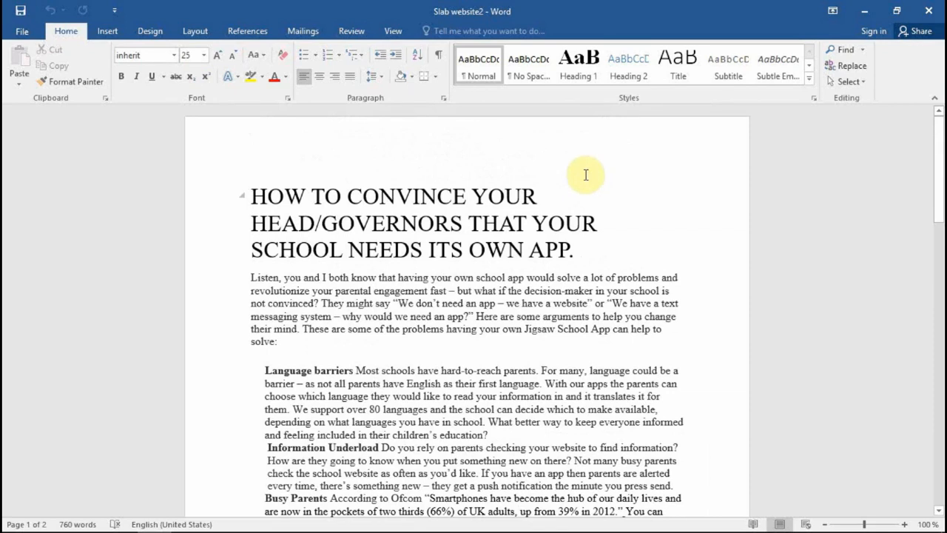
{"action": "left_click", "coordinate": [582, 252]}
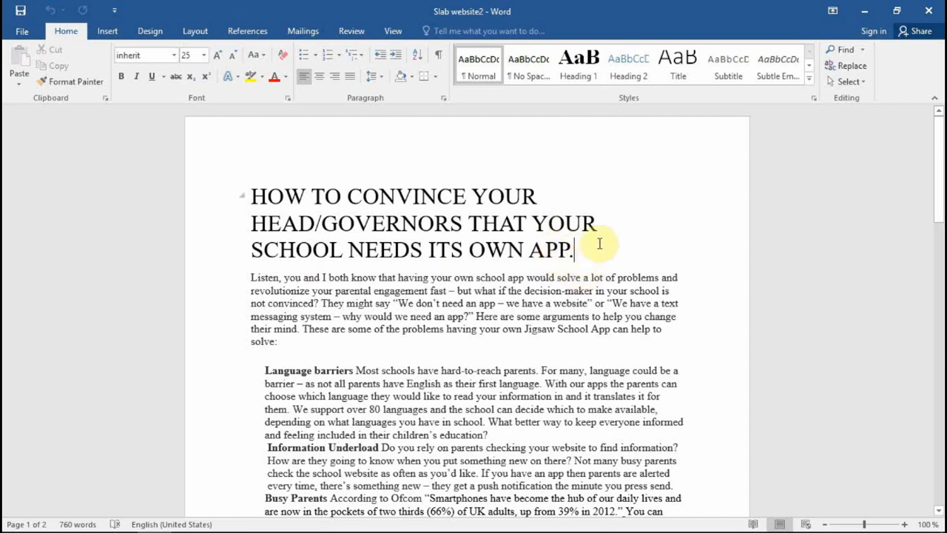
{"action": "left_click", "coordinate": [576, 253]}
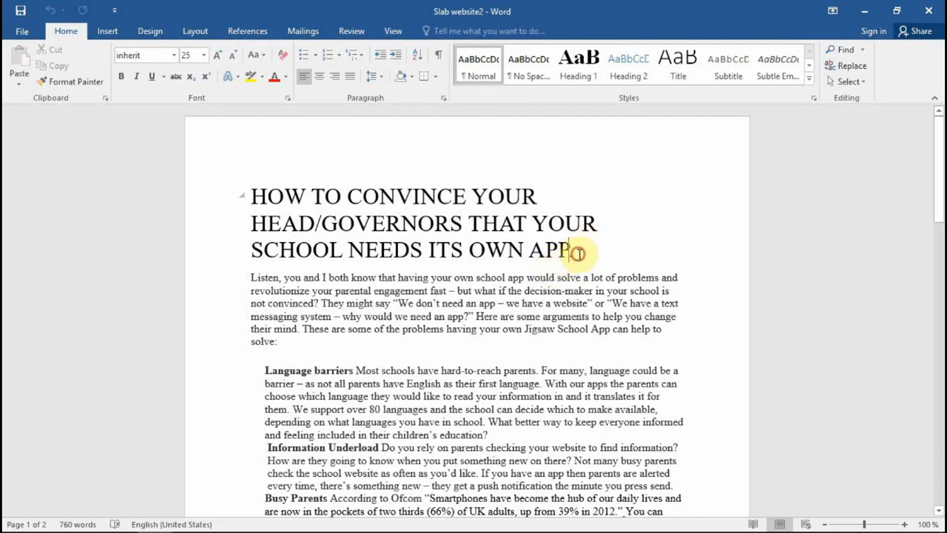
{"action": "right_click", "coordinate": [577, 253]}
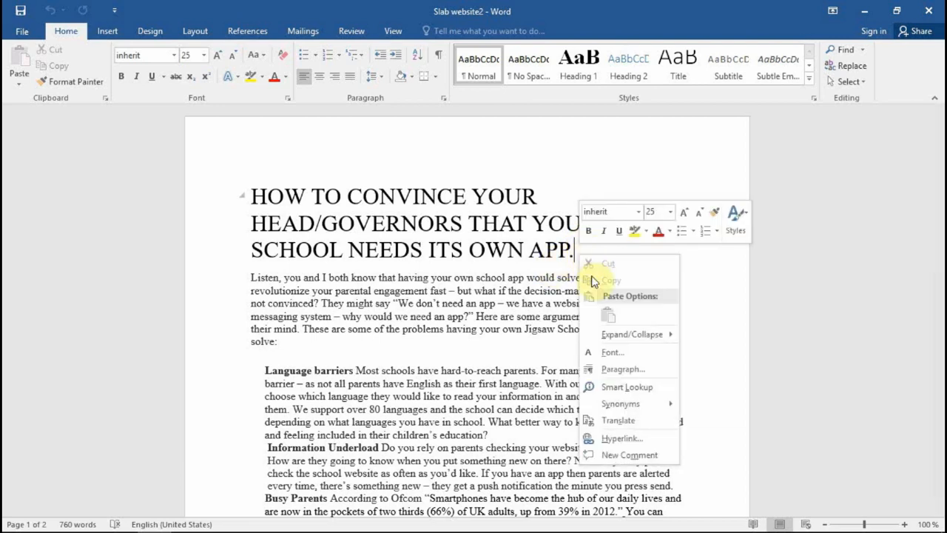
{"action": "left_click", "coordinate": [553, 362]}
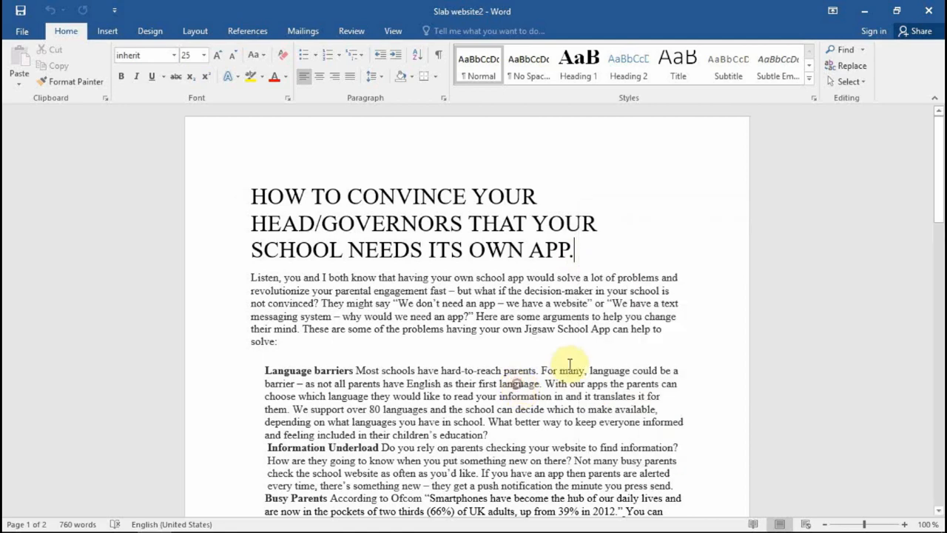
{"action": "scroll", "coordinate": [562, 385], "scroll_direction": "down", "scroll_amount": 6}
{"action": "scroll", "coordinate": [566, 396], "scroll_direction": "down", "scroll_amount": 10}
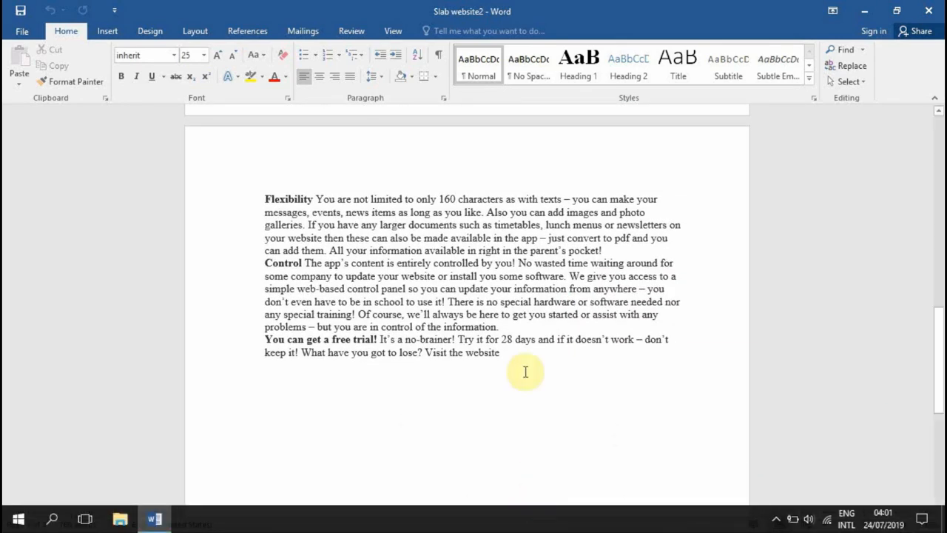
{"action": "scroll", "coordinate": [525, 364], "scroll_direction": "up", "scroll_amount": 12}
{"action": "scroll", "coordinate": [527, 361], "scroll_direction": "up", "scroll_amount": 5}
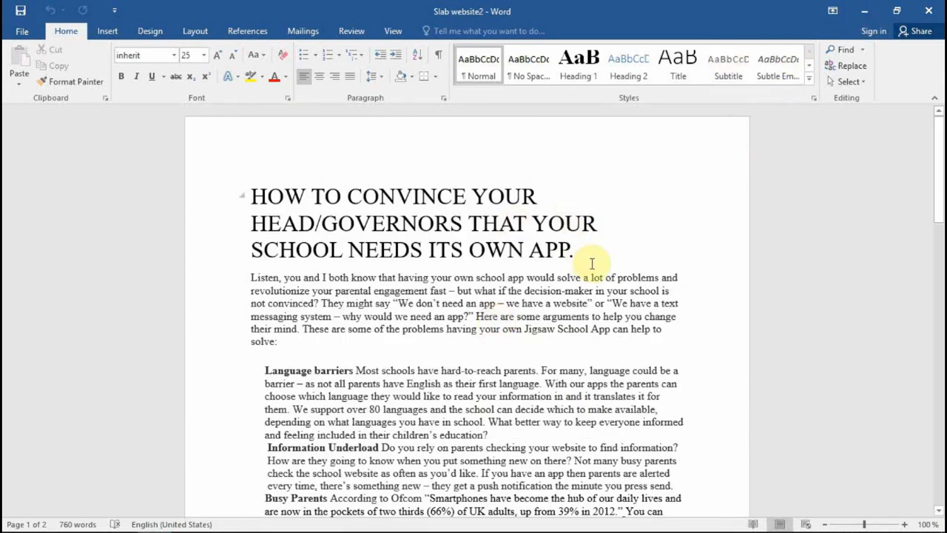
- Add "FG," at the end of the title and misspell "schools" as "shocols" in the Language barriers paragraph
{"action": "type", "text": "FG,"}
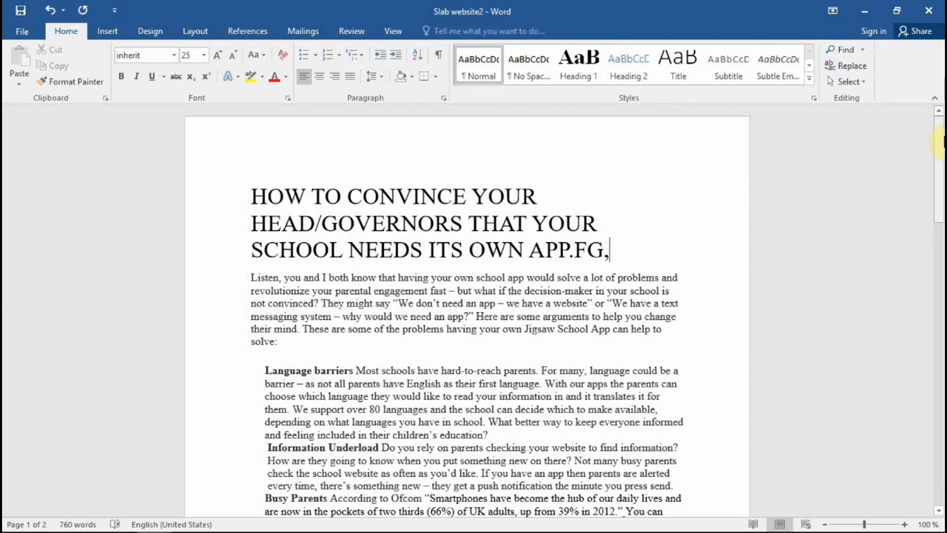
{"action": "left_click", "coordinate": [585, 341]}
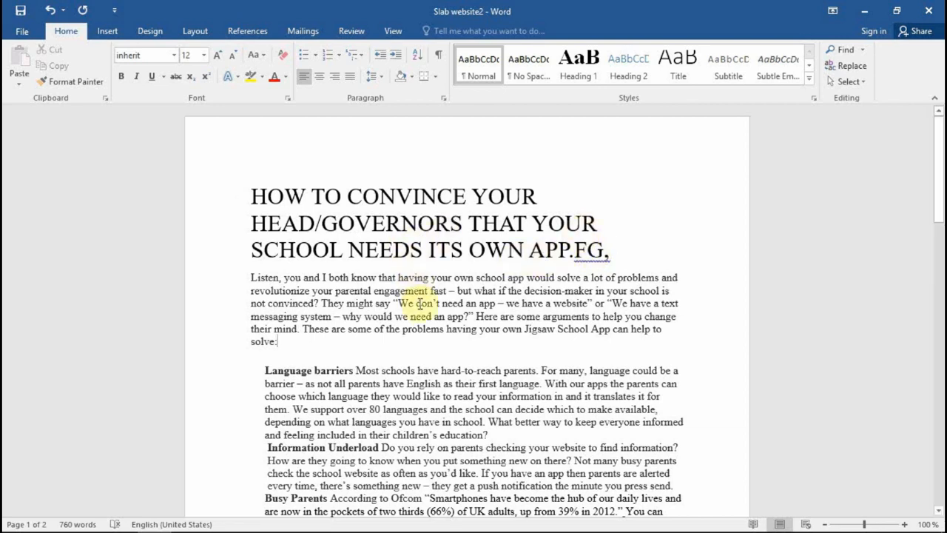
{"action": "left_click", "coordinate": [394, 375]}
{"action": "key", "text": "BackSpace"}
{"action": "left_click", "coordinate": [396, 372]}
{"action": "type", "text": "c"}
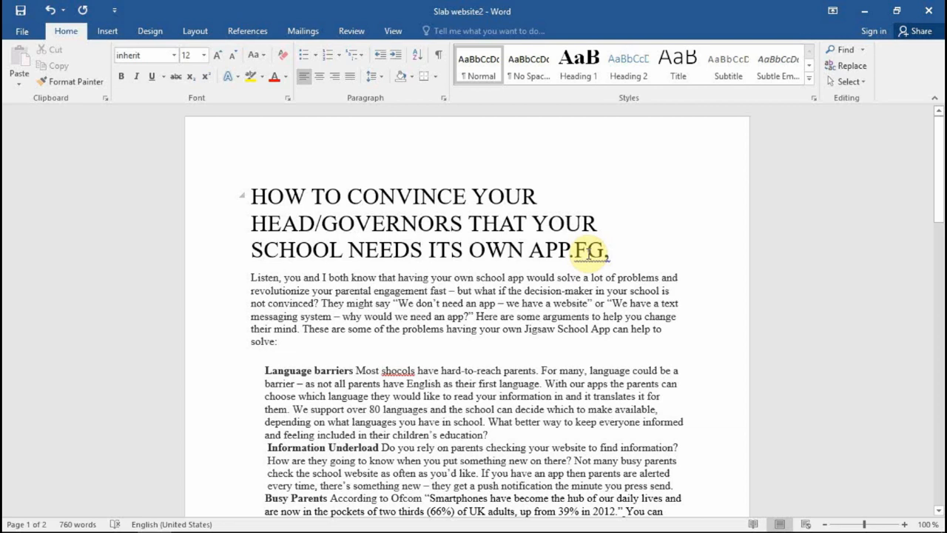
- Apply the grammar suggestion "FG,?" to the end of the title and ignore once the flag on "APP.FG,?"
{"action": "right_click", "coordinate": [589, 252]}
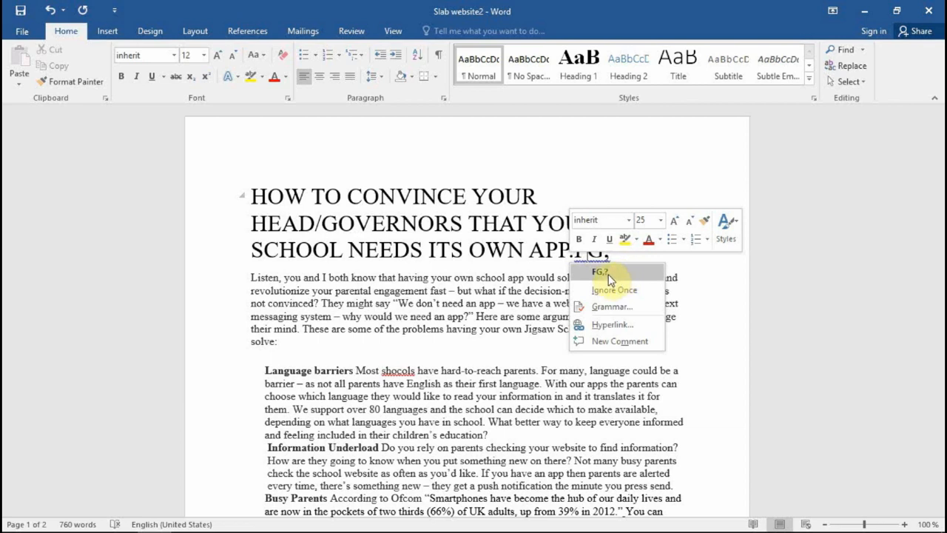
{"action": "left_click", "coordinate": [608, 275]}
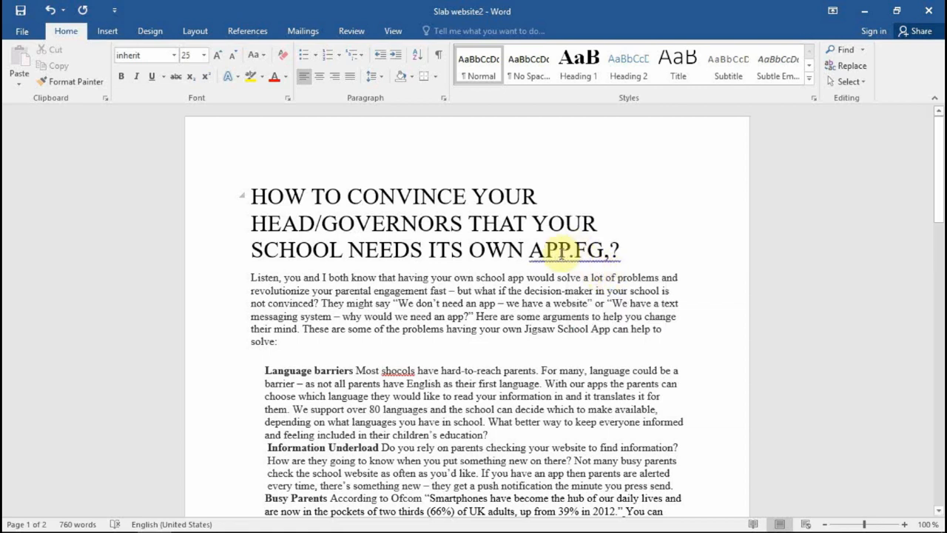
{"action": "right_click", "coordinate": [562, 253]}
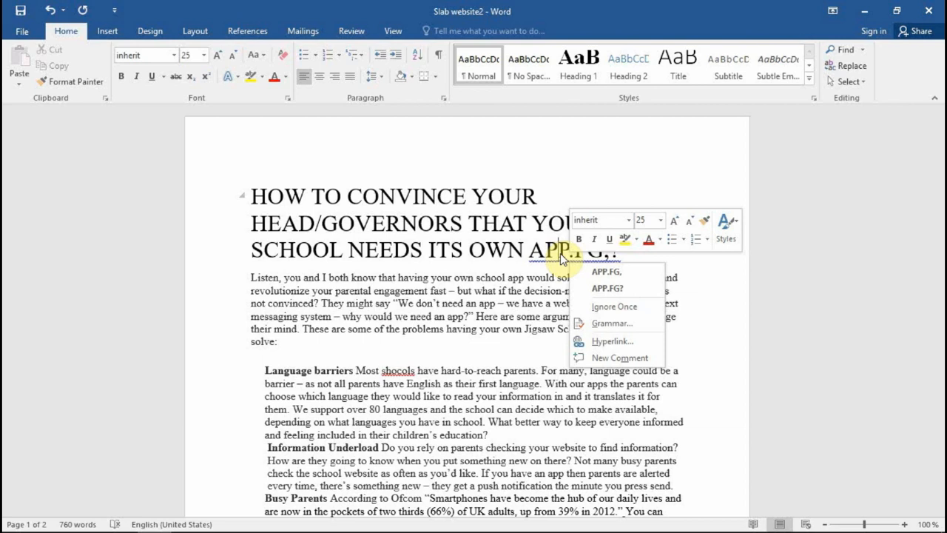
{"action": "left_click", "coordinate": [620, 309]}
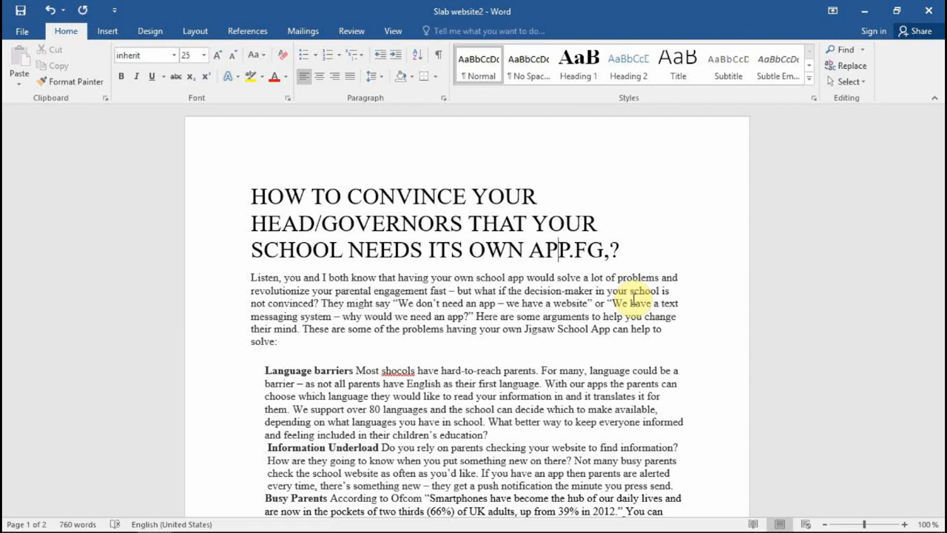
- Replace the misspelled word "shocols" in the Language barriers paragraph with the spelling suggestion "schools"
{"action": "scroll", "coordinate": [633, 299], "scroll_direction": "down", "scroll_amount": 2}
{"action": "scroll", "coordinate": [634, 299], "scroll_direction": "down", "scroll_amount": 3}
{"action": "scroll", "coordinate": [585, 288], "scroll_direction": "up", "scroll_amount": 5}
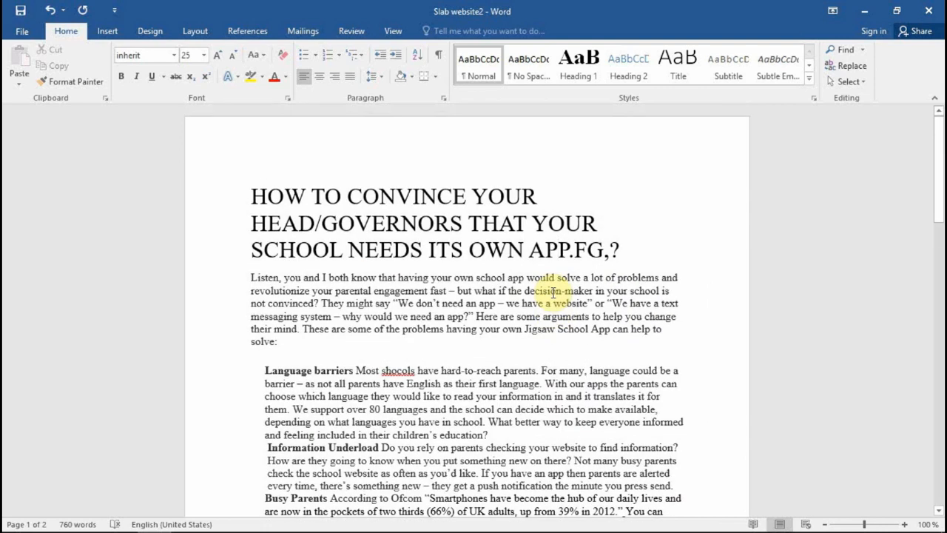
{"action": "scroll", "coordinate": [553, 292], "scroll_direction": "down", "scroll_amount": 3}
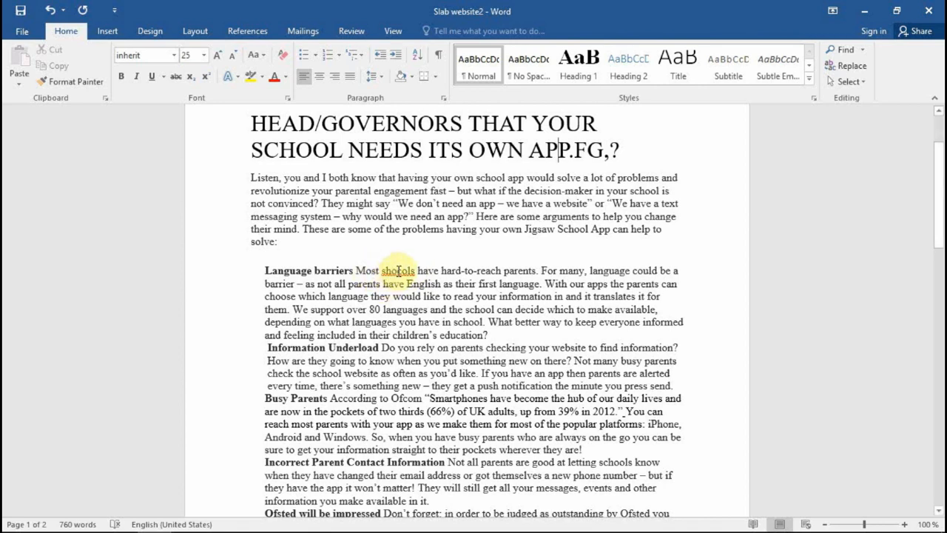
{"action": "right_click", "coordinate": [389, 273]}
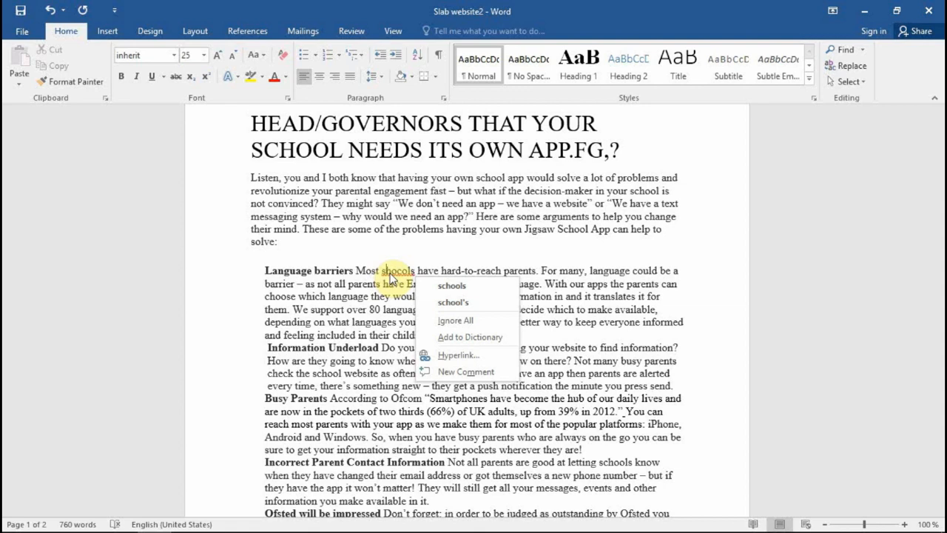
{"action": "left_click", "coordinate": [475, 287]}
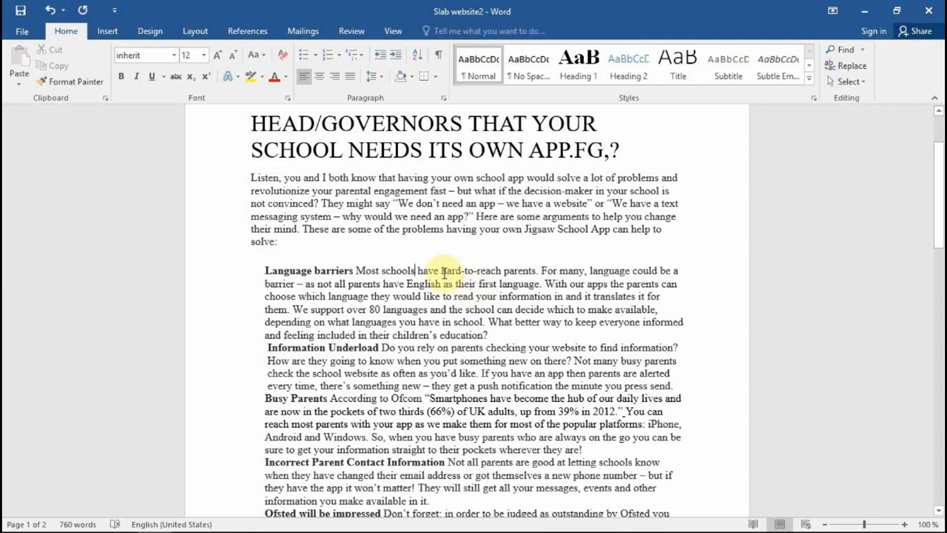
- Misspell "schools" in the Language barriers paragraph as "schoolsz" and have the spell checker ignore all occurrences of it
{"action": "type", "text": "z"}
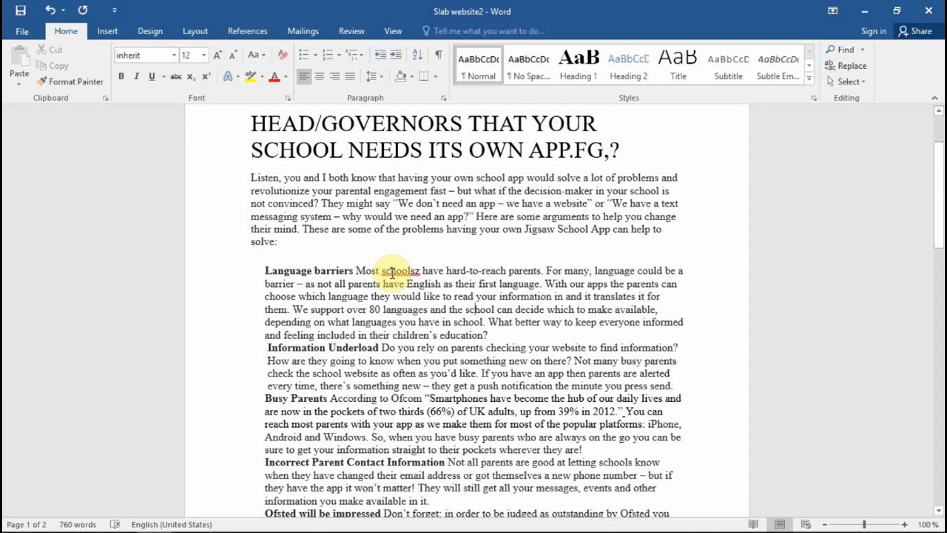
{"action": "right_click", "coordinate": [392, 274]}
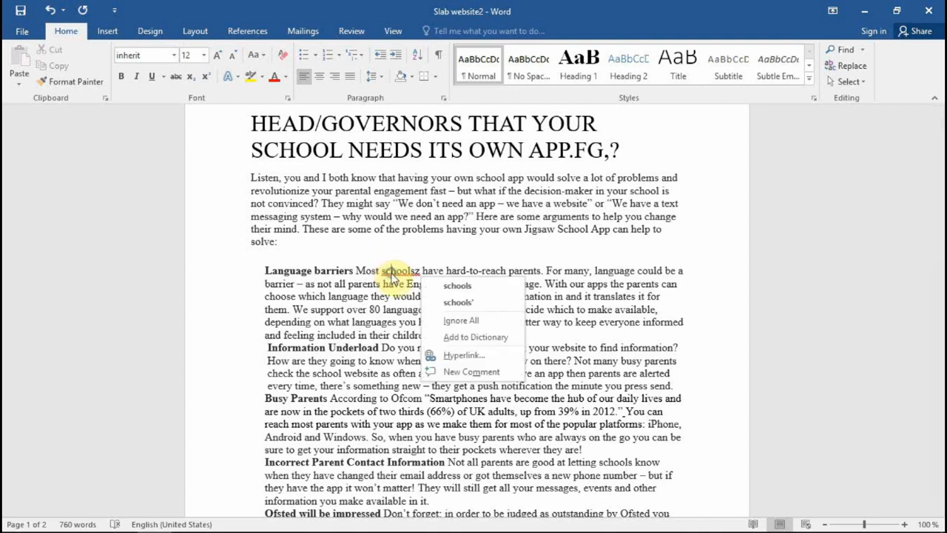
{"action": "left_click", "coordinate": [458, 321]}
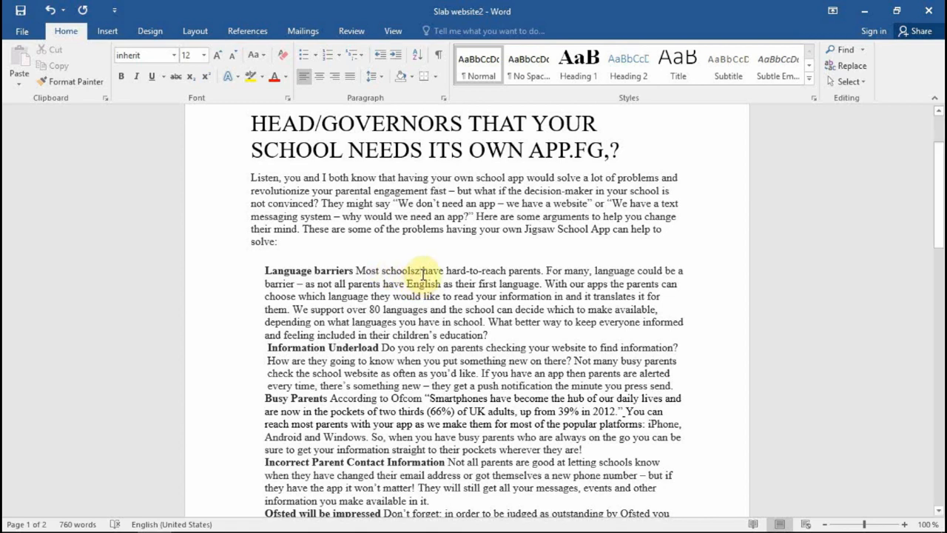
- Change "schoolsz" in the Language barriers paragraph to "schols" and add that spelling to the dictionary
{"action": "left_click", "coordinate": [435, 326]}
{"action": "left_click", "coordinate": [423, 274]}
{"action": "key", "text": "BackSpace"}
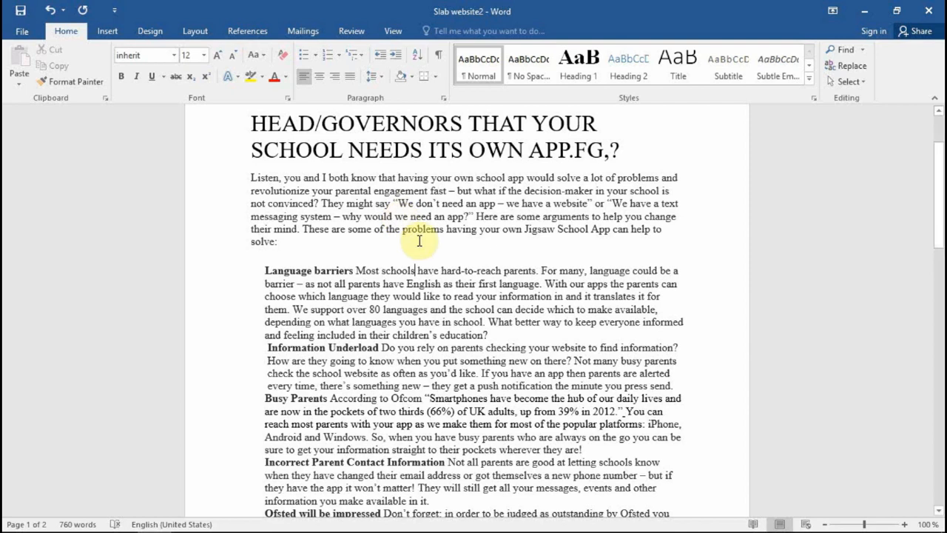
{"action": "left_click", "coordinate": [401, 274]}
{"action": "key", "text": "BackSpace"}
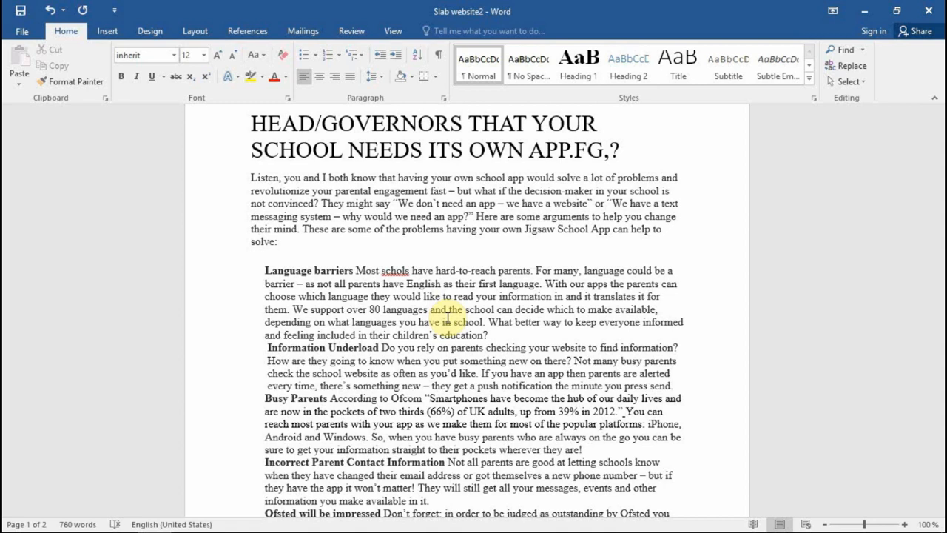
{"action": "right_click", "coordinate": [398, 271]}
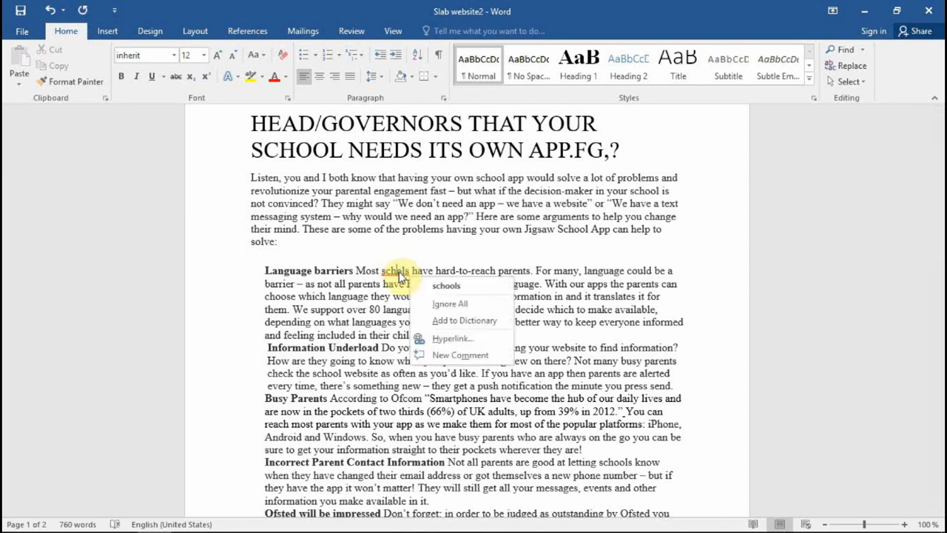
{"action": "left_click", "coordinate": [462, 321]}
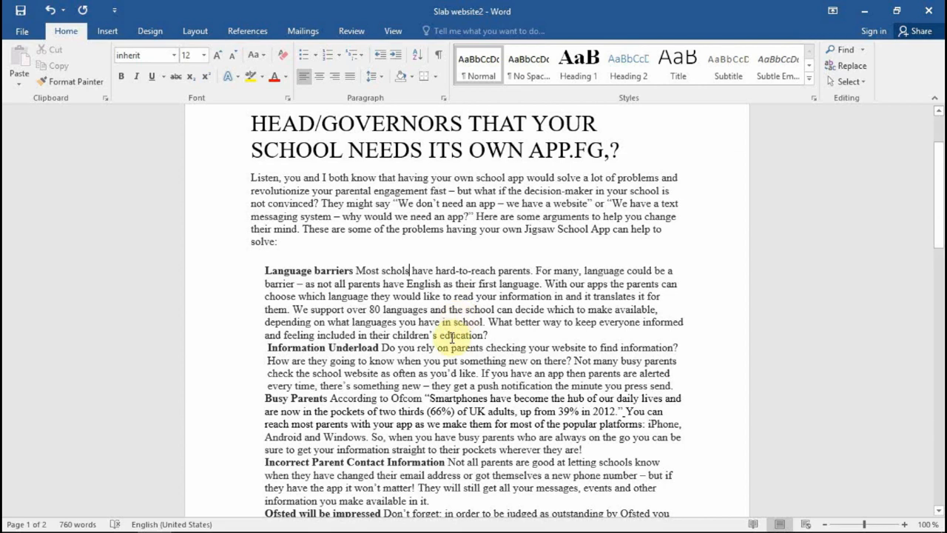
{"action": "left_click", "coordinate": [513, 462]}
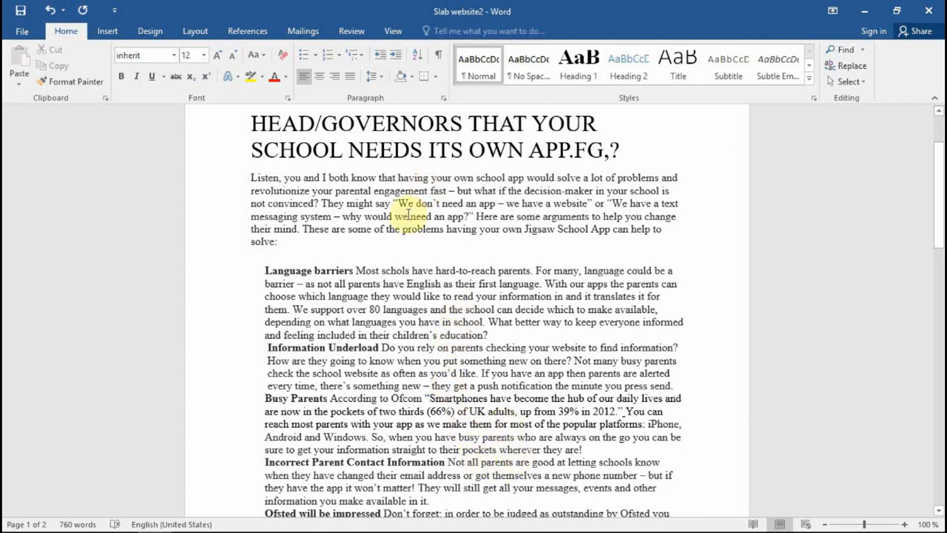
- Copy the word "schols" from the first sentence of the Language barriers paragraph
{"action": "left_click", "coordinate": [385, 270]}
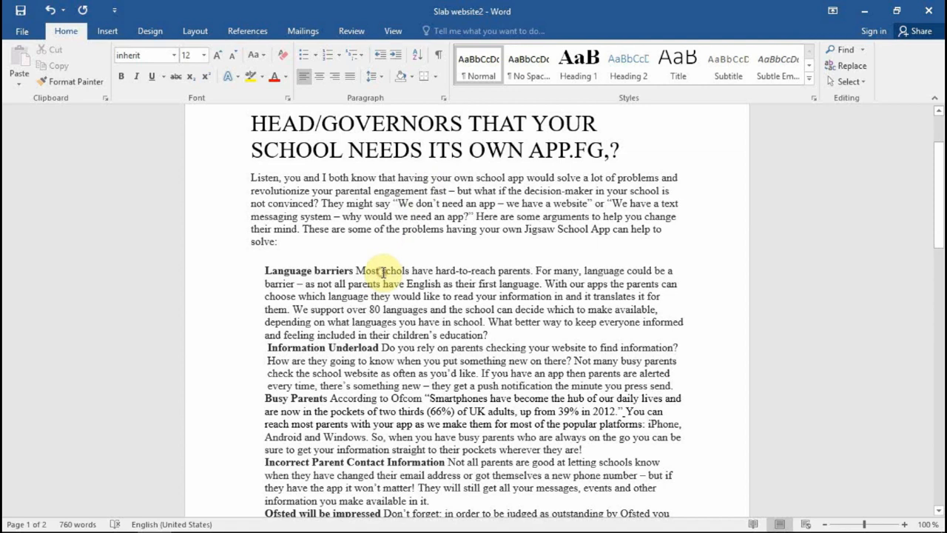
{"action": "left_click_drag", "start_coordinate": [393, 269], "coordinate": [408, 276]}
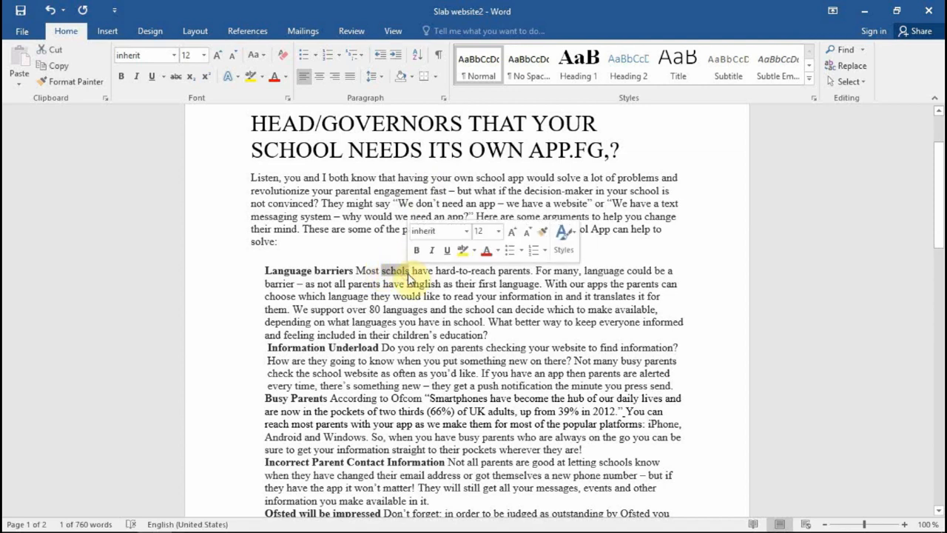
{"action": "right_click", "coordinate": [408, 275]}
{"action": "left_click", "coordinate": [447, 301]}
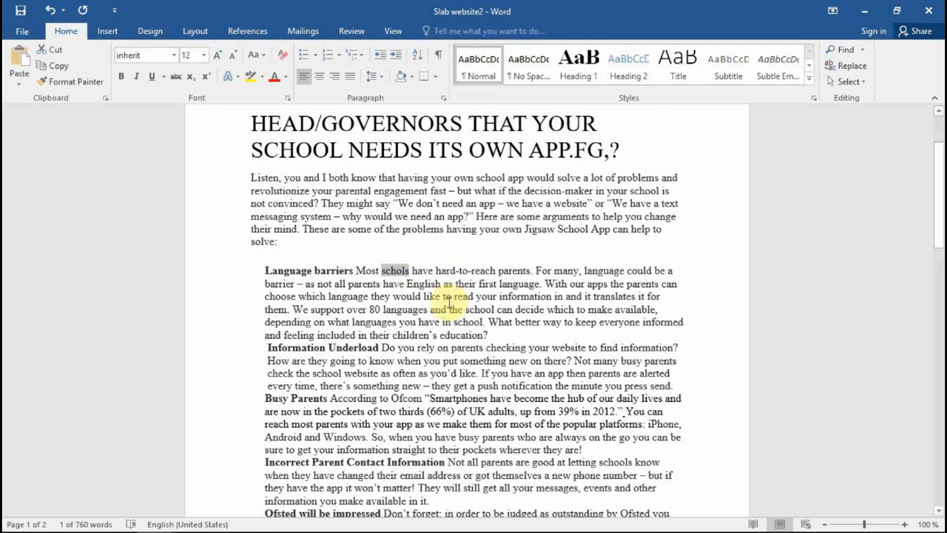
- Insert an empty comment on the word "have" in the last sentence of the Busy Parents paragraph
{"action": "right_click", "coordinate": [456, 444]}
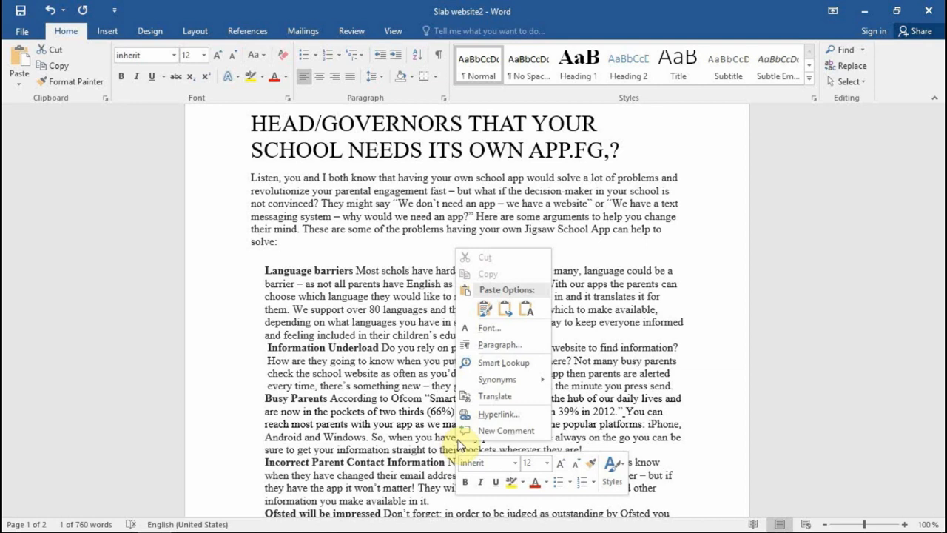
{"action": "left_click", "coordinate": [457, 429]}
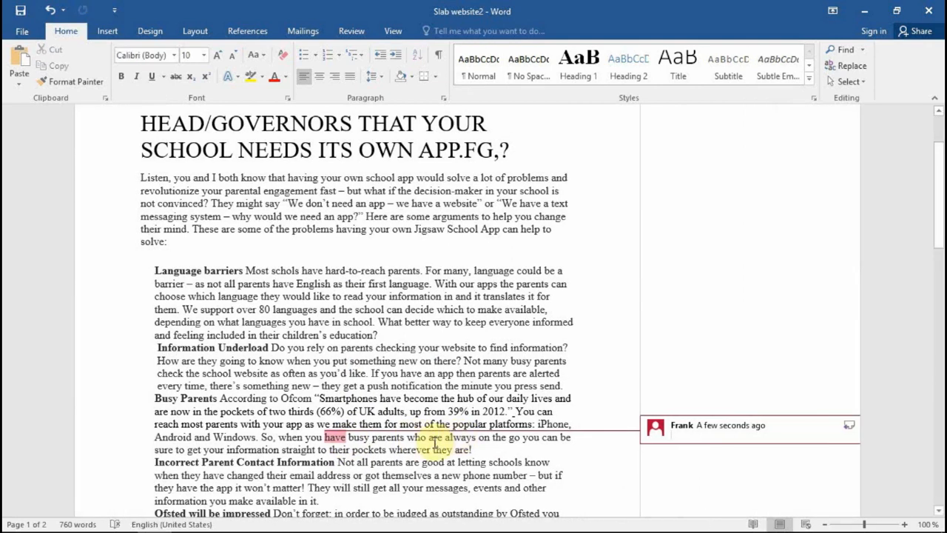
{"action": "left_click", "coordinate": [561, 475]}
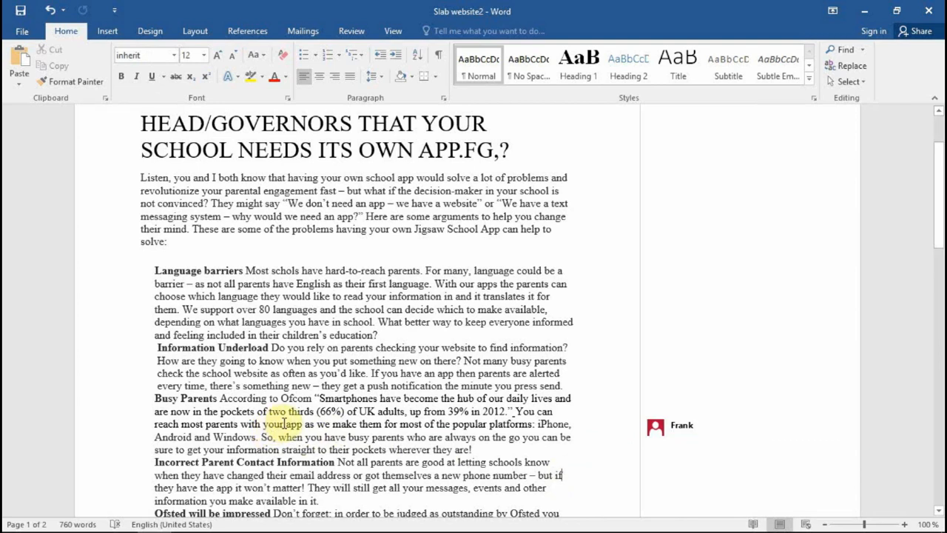
- Paste the copied word "schols" before "app" in the Busy Parents paragraph, keeping its source formatting
{"action": "left_click", "coordinate": [284, 423]}
{"action": "right_click", "coordinate": [288, 425]}
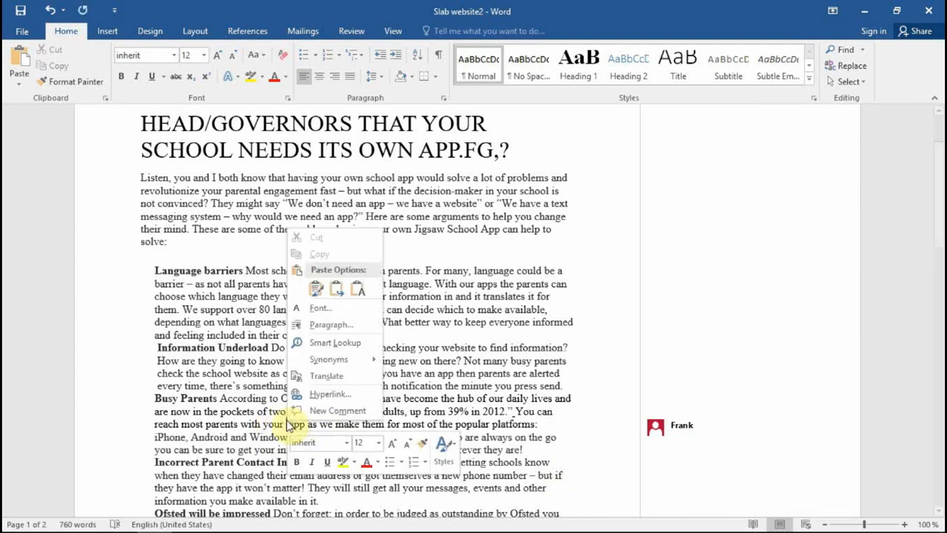
{"action": "left_click", "coordinate": [316, 289]}
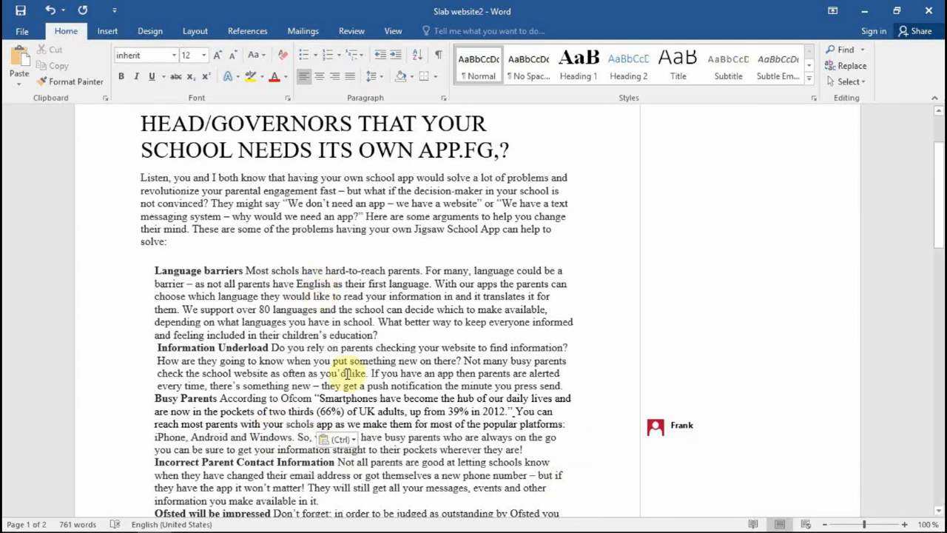
{"action": "left_click", "coordinate": [399, 500]}
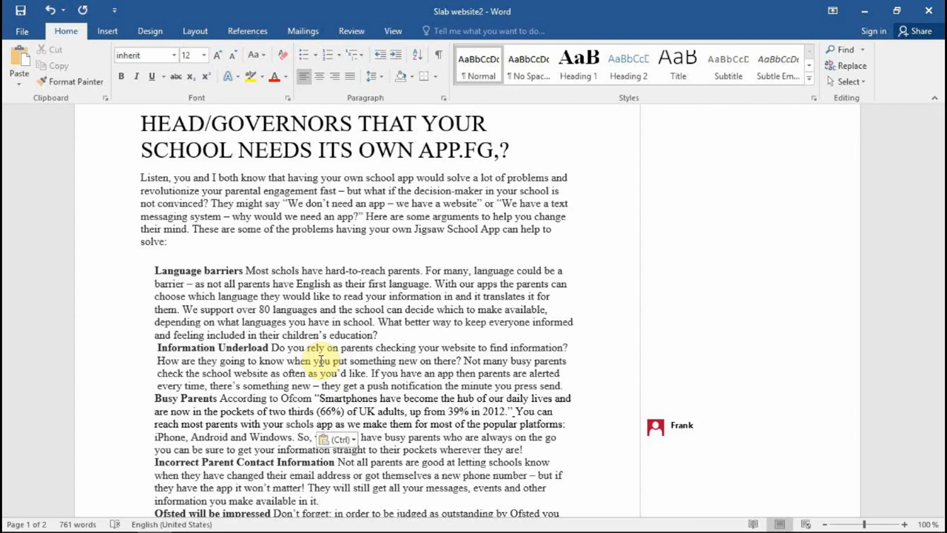
{"action": "left_click", "coordinate": [290, 268]}
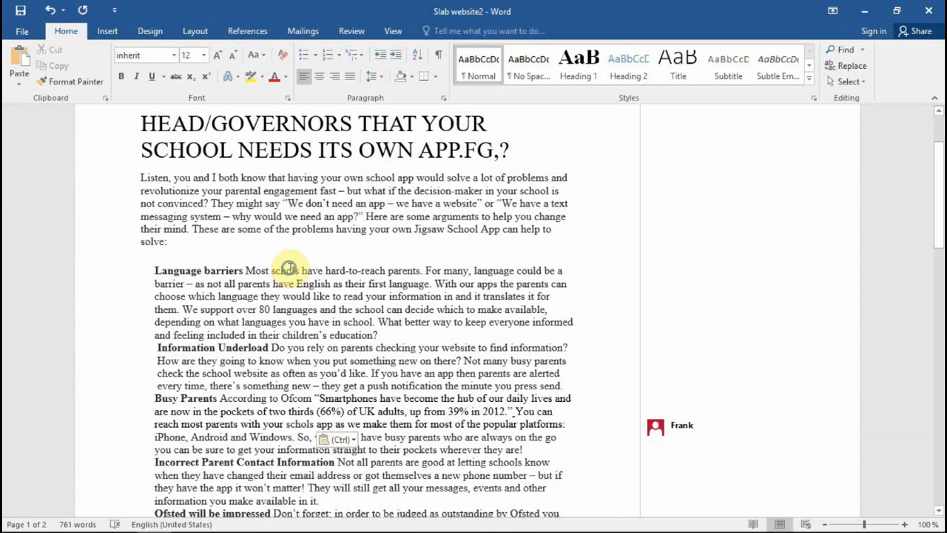
{"action": "right_click", "coordinate": [289, 268]}
{"action": "left_click", "coordinate": [284, 272]}
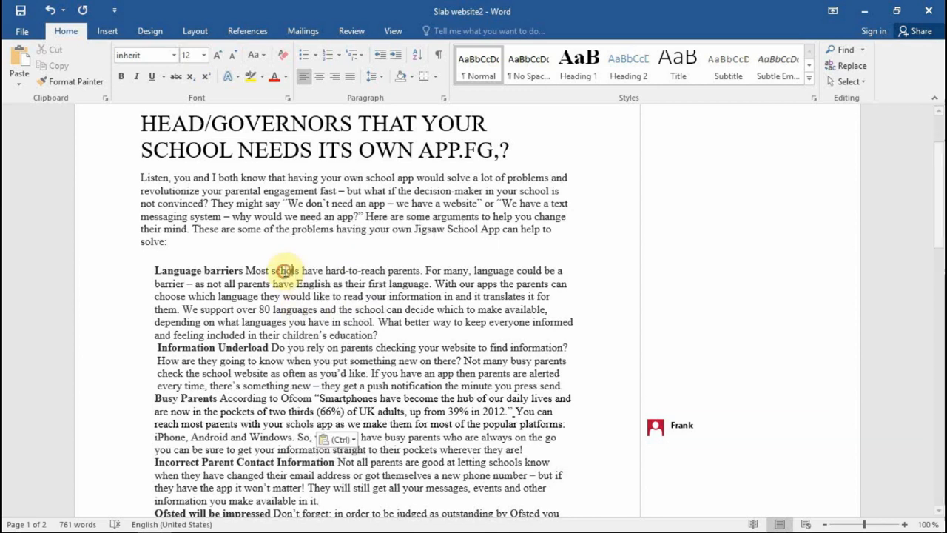
- Change "have" to "hae" in the first sentence of the Language barriers paragraph and add that spelling to the dictionary
{"action": "left_click", "coordinate": [320, 274]}
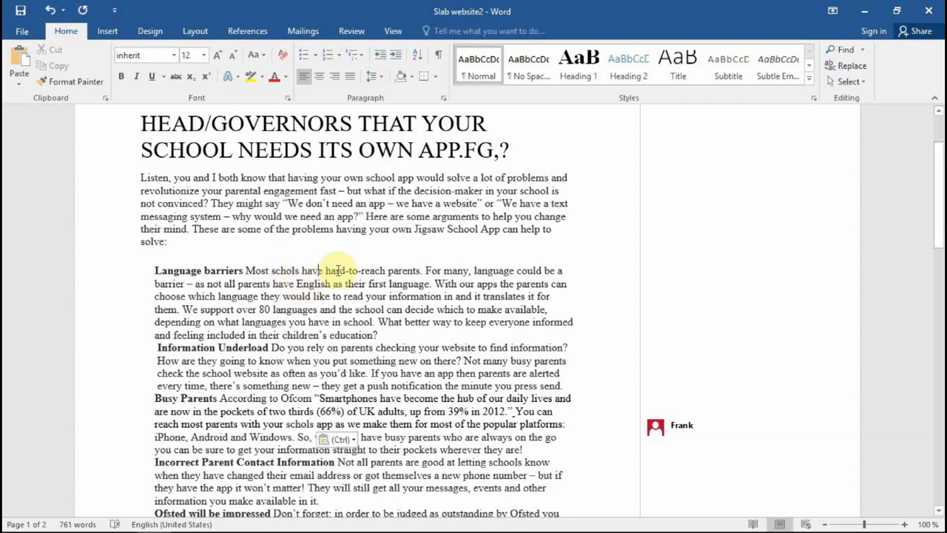
{"action": "key", "text": "BackSpace"}
{"action": "key", "text": "BackSpace"}
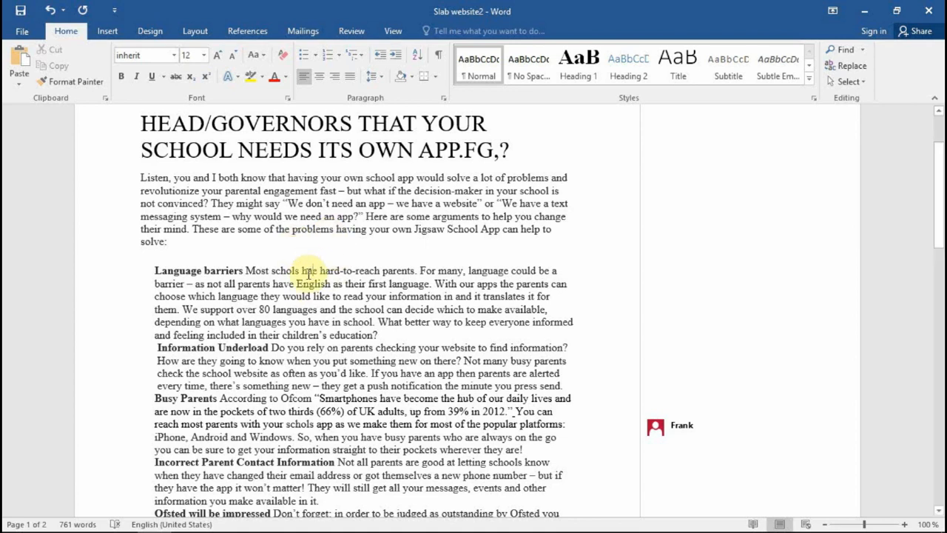
{"action": "right_click", "coordinate": [308, 273]}
{"action": "left_click", "coordinate": [427, 387]}
{"action": "right_click", "coordinate": [292, 297]}
{"action": "left_click", "coordinate": [282, 300]}
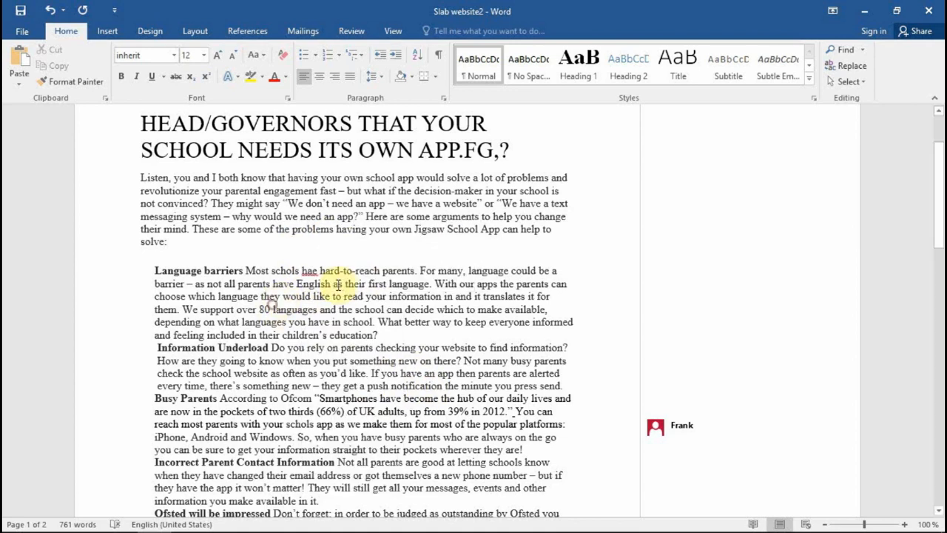
{"action": "right_click", "coordinate": [307, 273]}
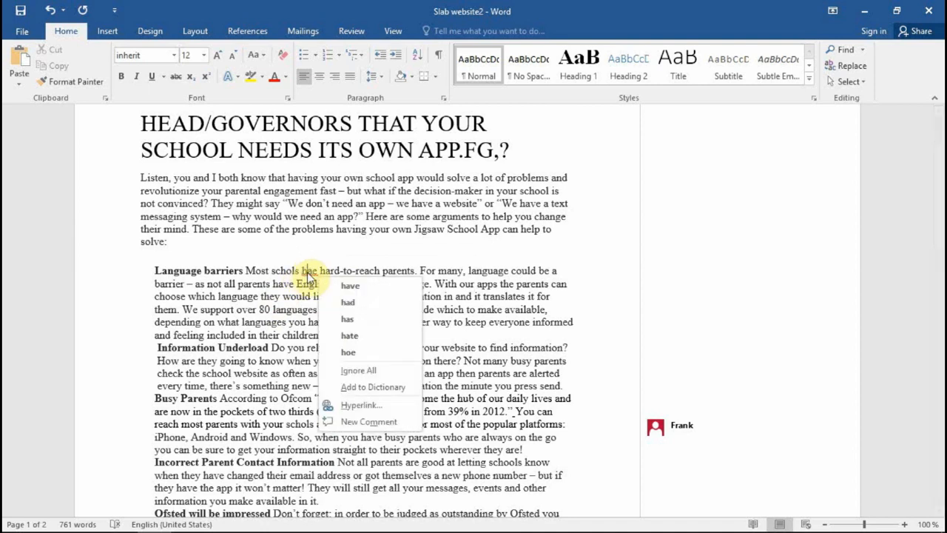
{"action": "left_click", "coordinate": [373, 389]}
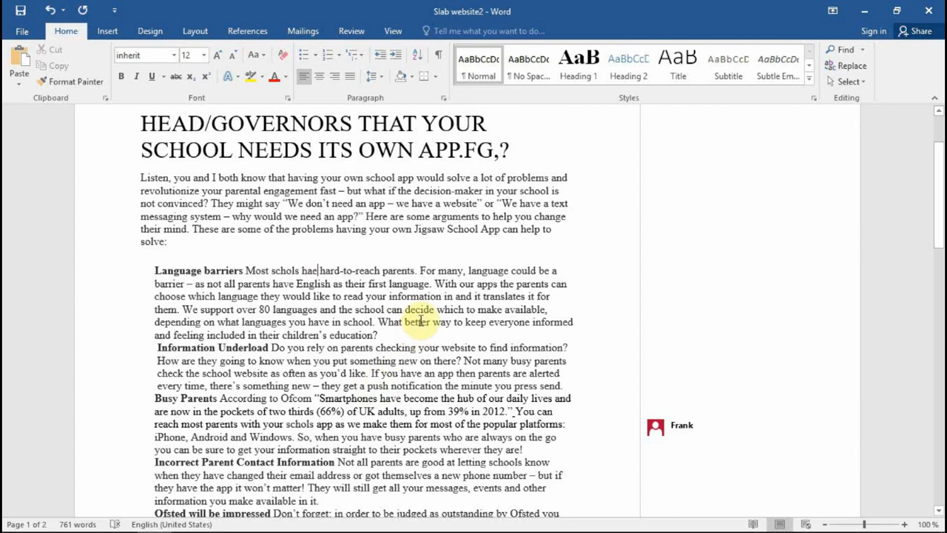
- Open the built-in Help, look over its search field and top help topics, and close it
{"action": "scroll", "coordinate": [416, 331], "scroll_direction": "up", "scroll_amount": 1}
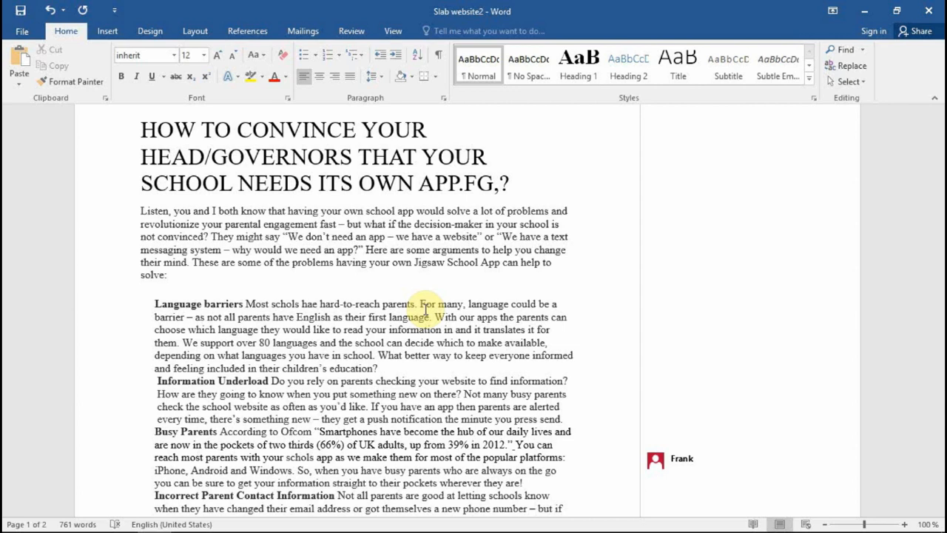
{"action": "key", "text": "F1"}
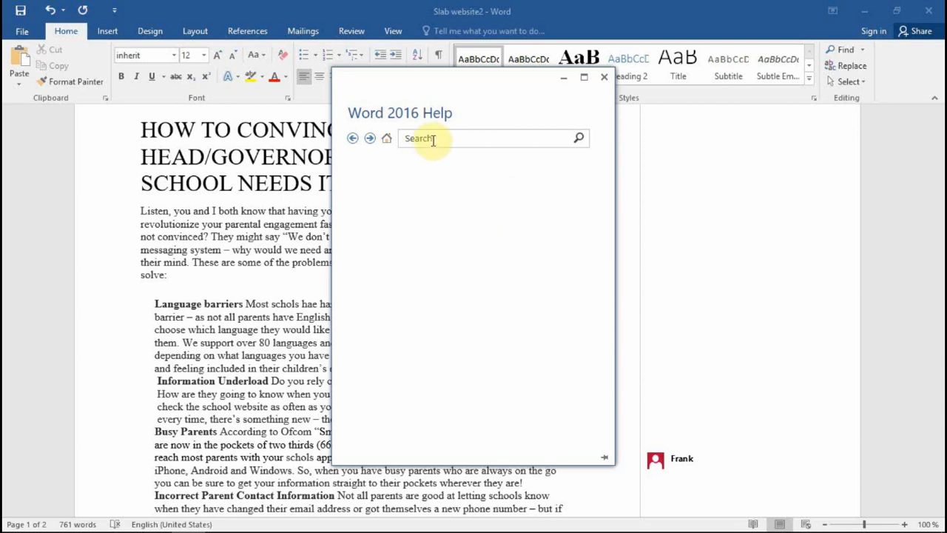
{"action": "left_click", "coordinate": [433, 140]}
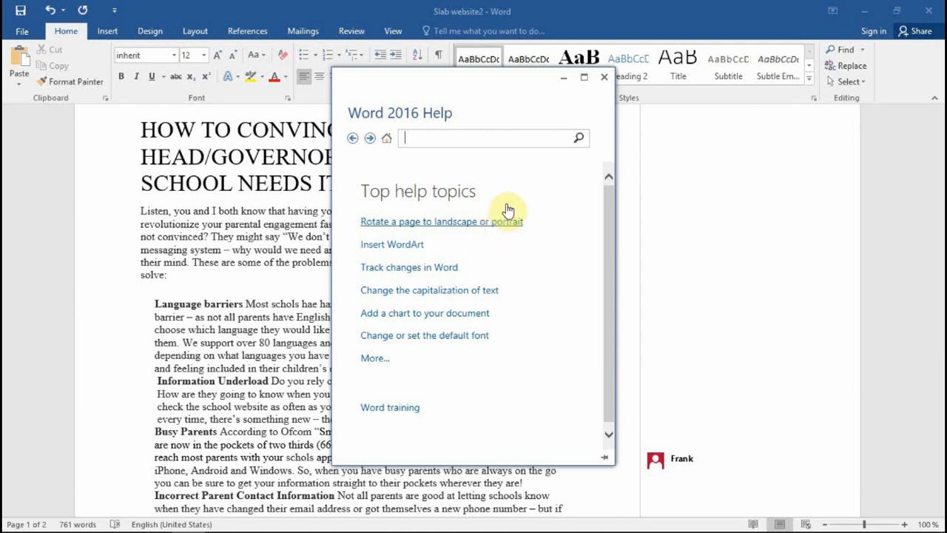
{"action": "left_click", "coordinate": [603, 77]}
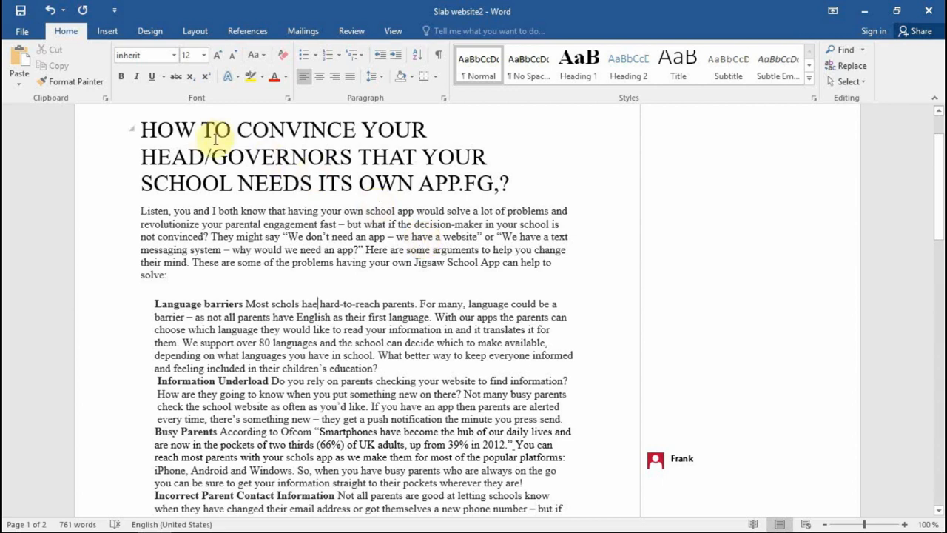
- Change the document's page orientation to Landscape
{"action": "left_click", "coordinate": [108, 31]}
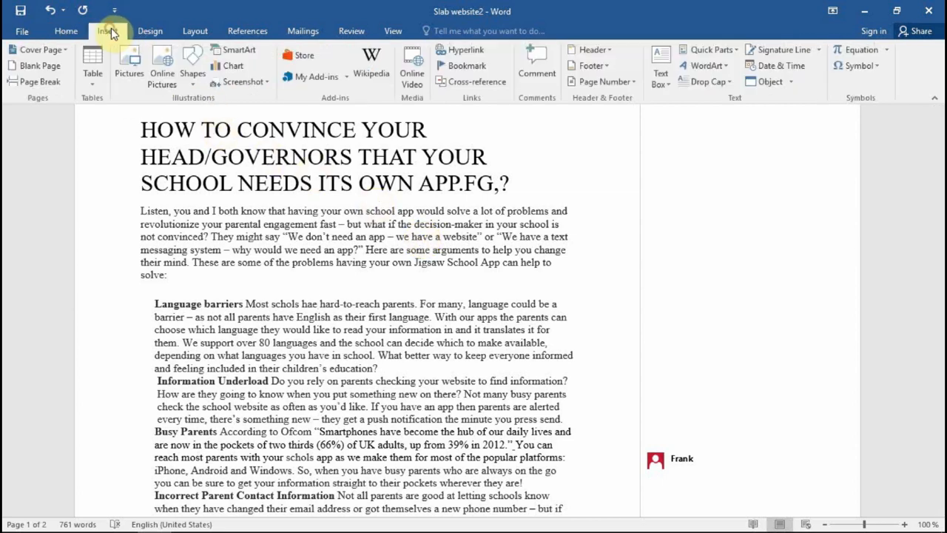
{"action": "left_click", "coordinate": [195, 31]}
{"action": "left_click", "coordinate": [52, 81]}
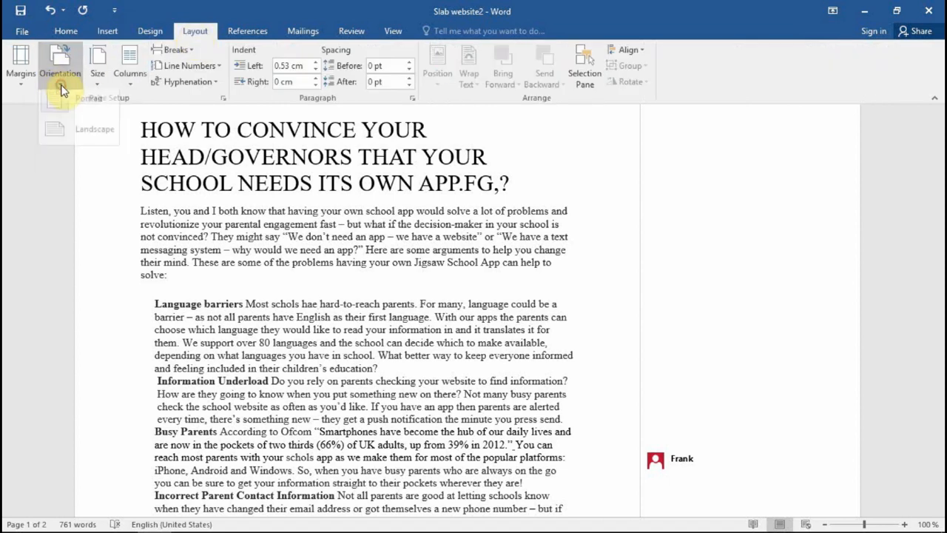
{"action": "left_click", "coordinate": [80, 109]}
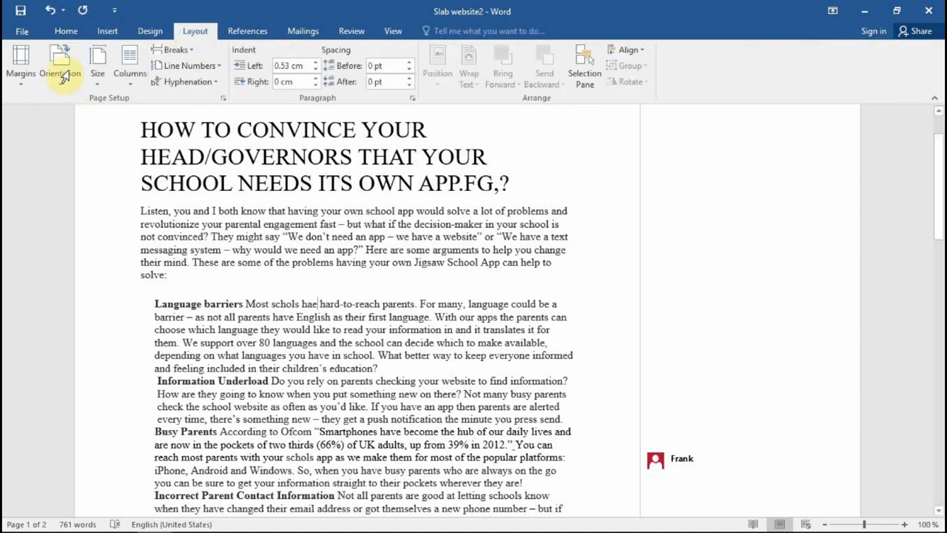
{"action": "left_click", "coordinate": [60, 82]}
{"action": "left_click", "coordinate": [82, 145]}
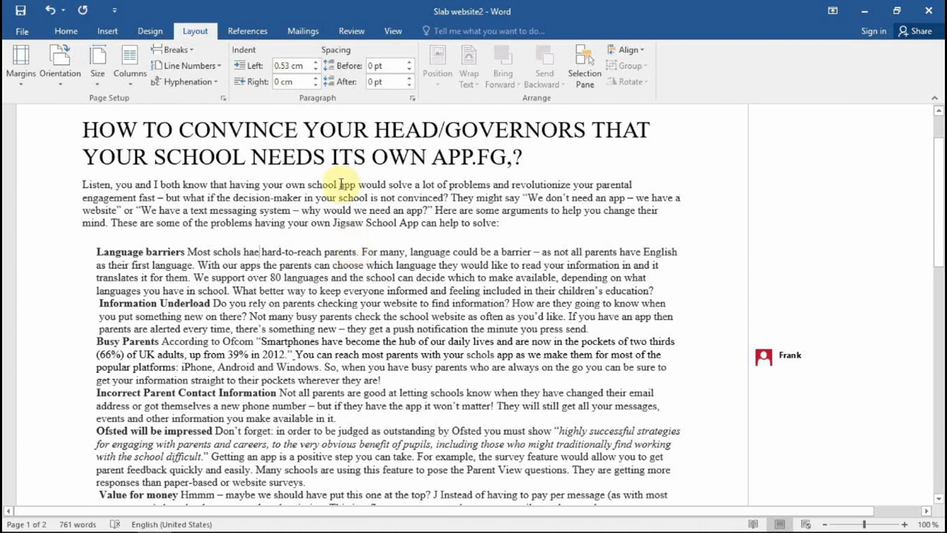
{"action": "left_click", "coordinate": [17, 30]}
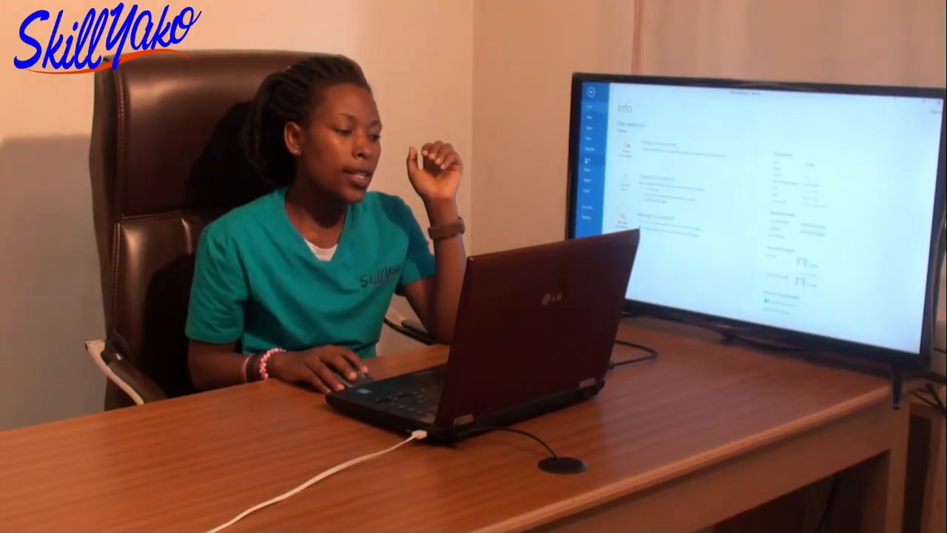
{"action": "left_click", "coordinate": [590, 159]}
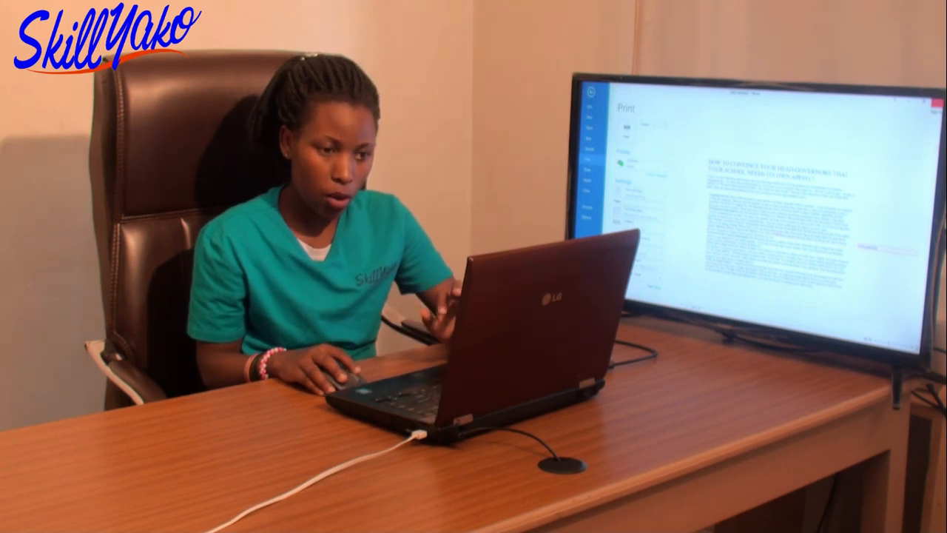
{"action": "left_click", "coordinate": [938, 103]}
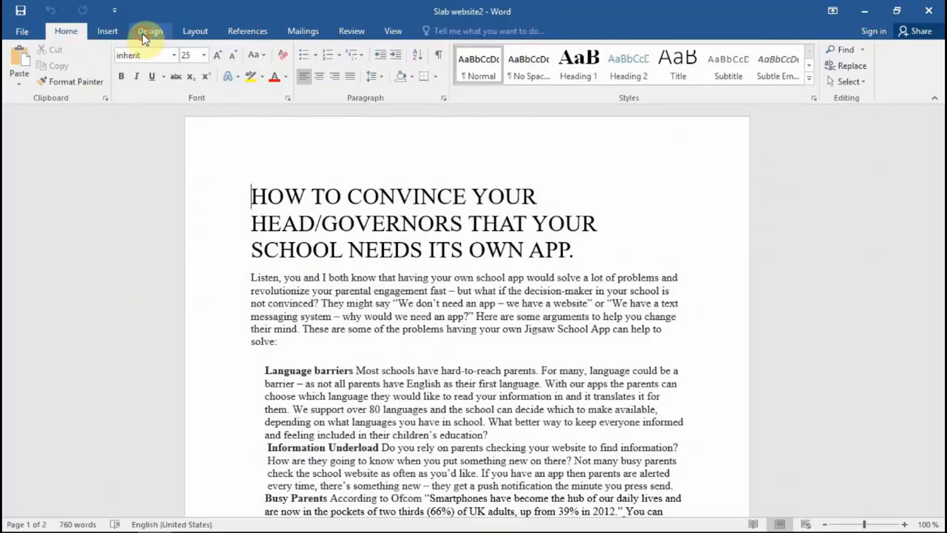
- Set the reopened document's page orientation to Portrait and use Print Layout view
{"action": "left_click", "coordinate": [142, 34]}
{"action": "left_click", "coordinate": [191, 32]}
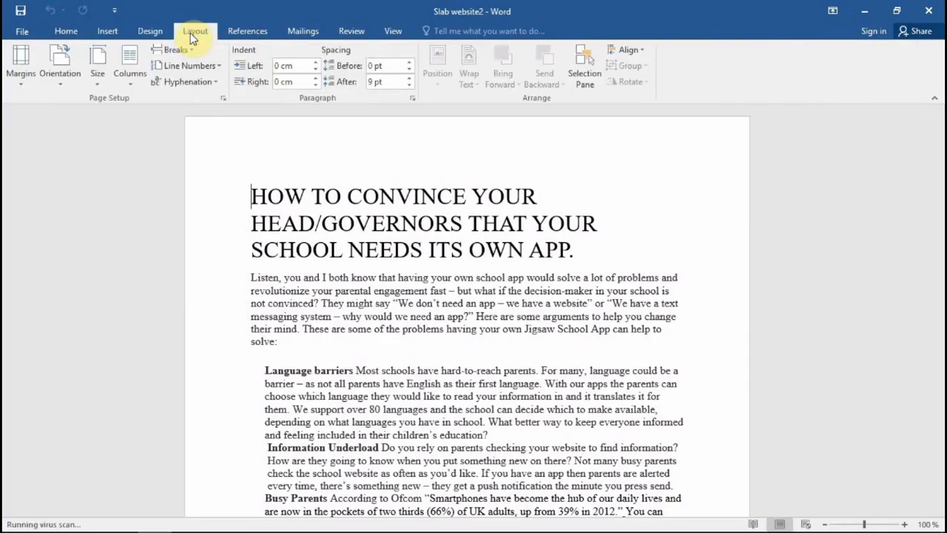
{"action": "left_click", "coordinate": [62, 77]}
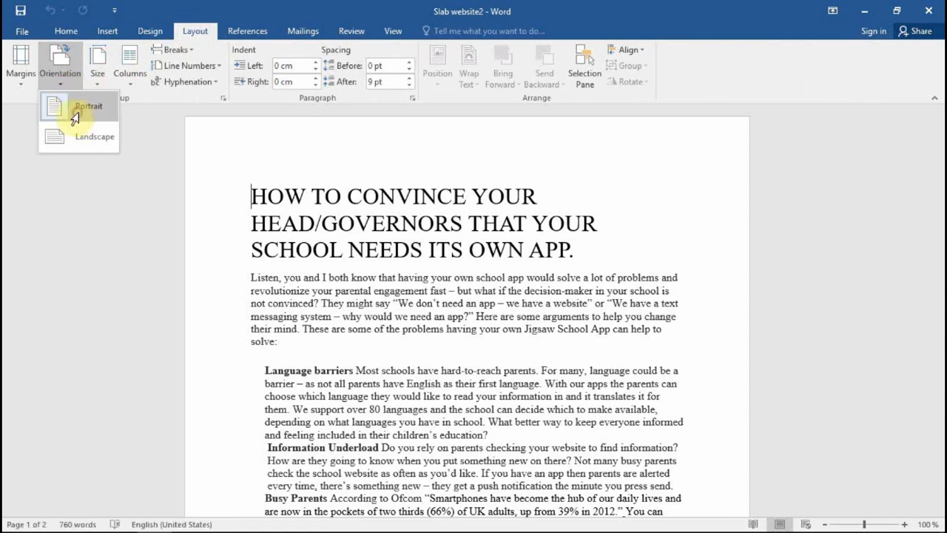
{"action": "left_click", "coordinate": [82, 107]}
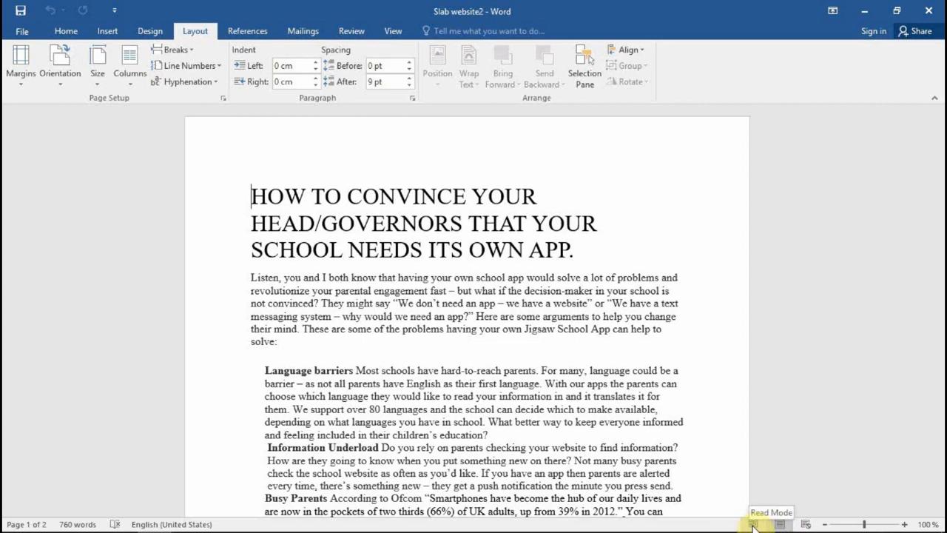
{"action": "left_click", "coordinate": [775, 523]}
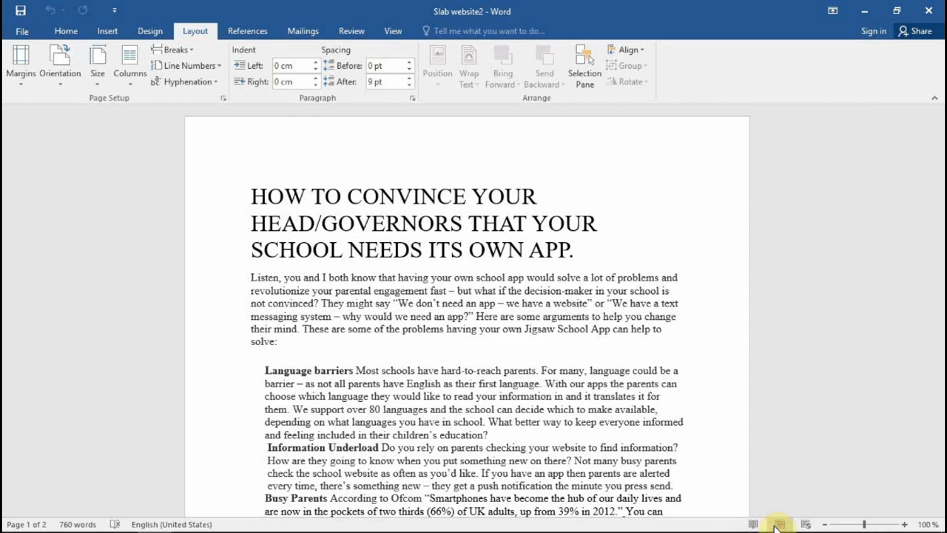
- Open the print settings with the document preview and set the number of copies to 6
{"action": "left_click", "coordinate": [14, 34]}
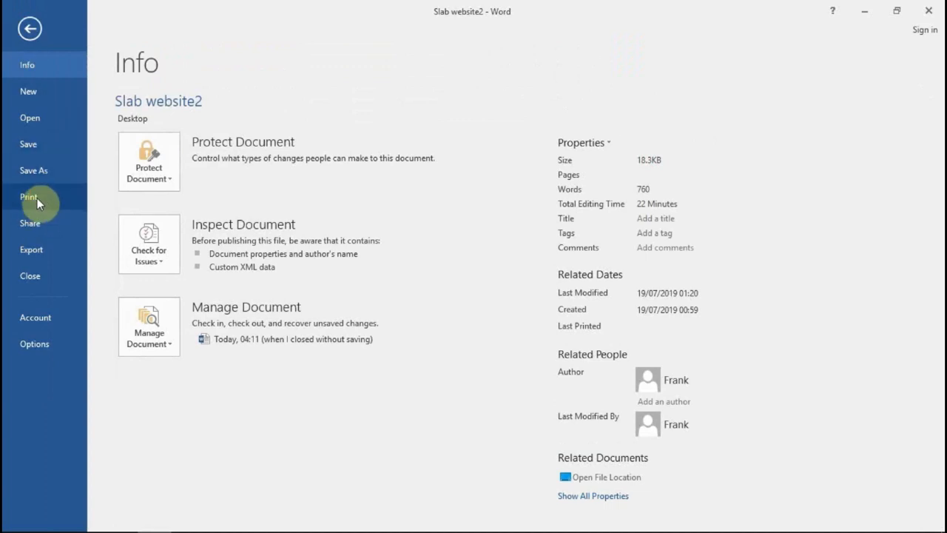
{"action": "left_click", "coordinate": [37, 197]}
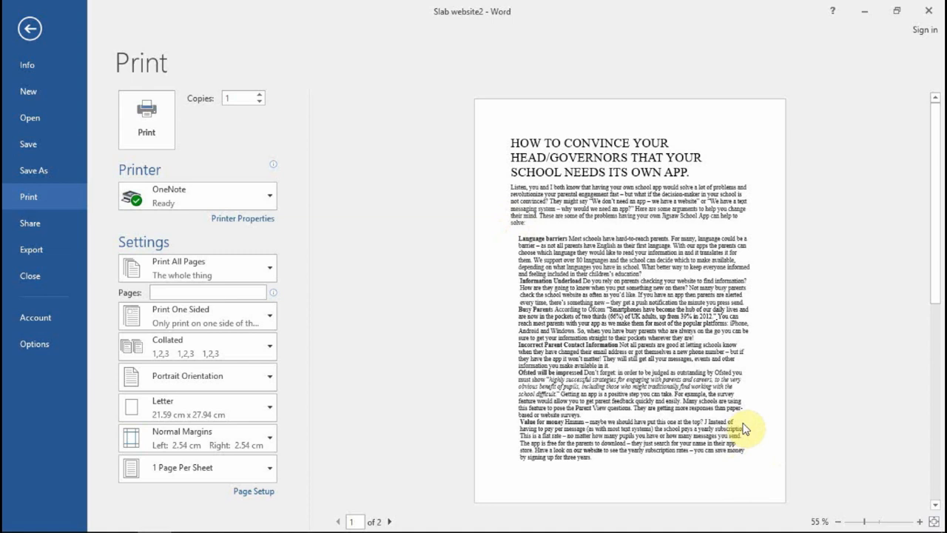
{"action": "double_click", "coordinate": [235, 99]}
{"action": "left_click", "coordinate": [260, 96]}
{"action": "left_click", "coordinate": [259, 96]}
{"action": "left_click", "coordinate": [260, 95]}
{"action": "left_click", "coordinate": [260, 104]}
{"action": "left_click", "coordinate": [260, 105]}
{"action": "left_click", "coordinate": [260, 104]}
{"action": "left_click", "coordinate": [259, 104]}
{"action": "left_click", "coordinate": [259, 96]}
{"action": "left_click", "coordinate": [259, 97]}
{"action": "left_click", "coordinate": [259, 96]}
{"action": "left_click", "coordinate": [259, 96]}
{"action": "left_click", "coordinate": [259, 96]}
- Select Microsoft Print to PDF as the printer and place the cursor in the page range field
{"action": "left_click", "coordinate": [270, 200]}
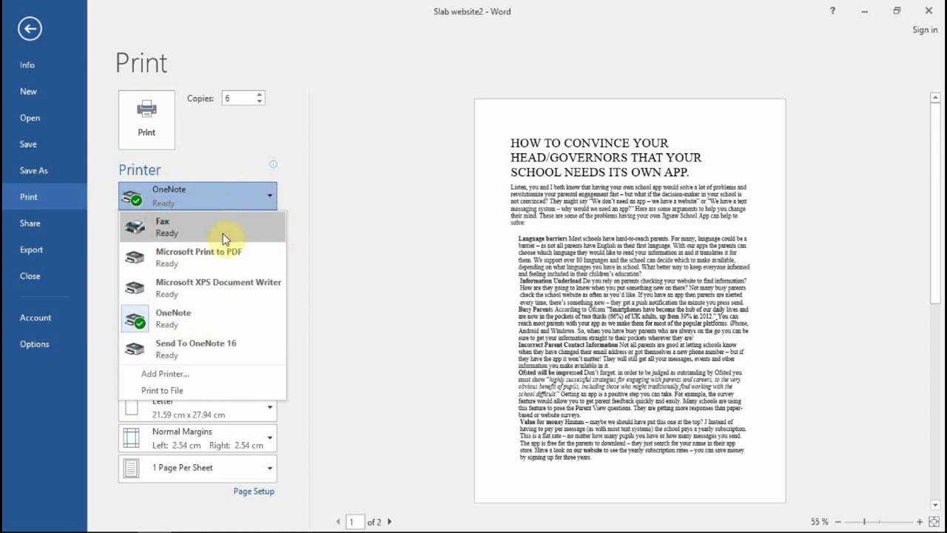
{"action": "left_click", "coordinate": [201, 259]}
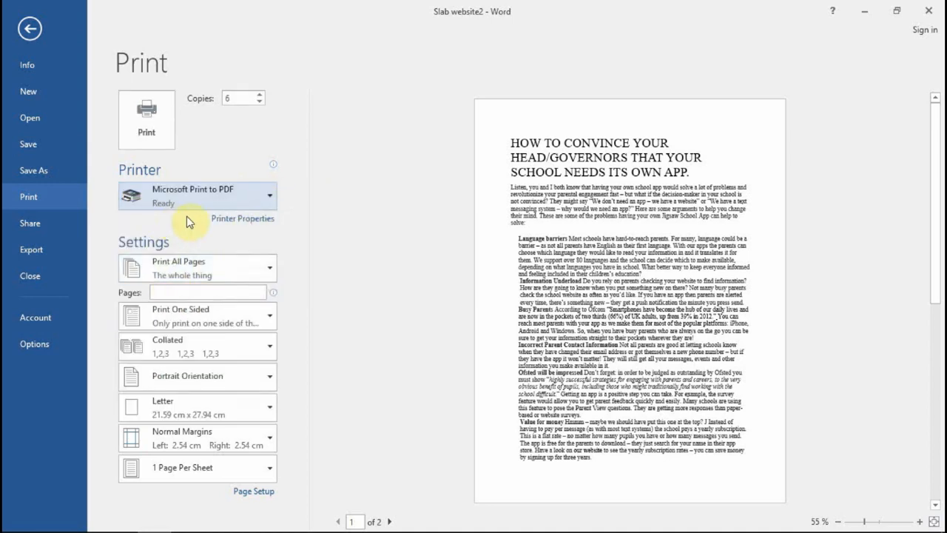
{"action": "left_click", "coordinate": [170, 291]}
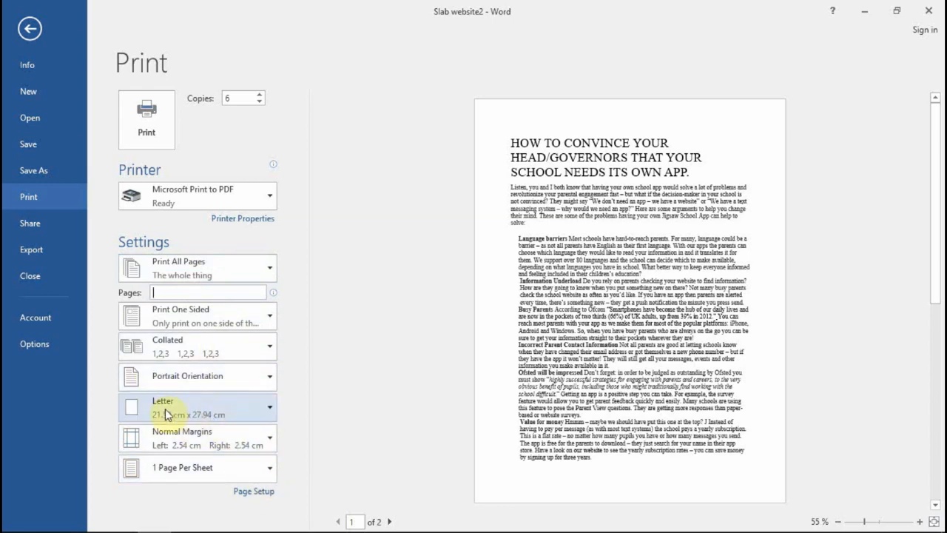
- Choose Print One Sided and the Collated page order for the print job
{"action": "left_click", "coordinate": [270, 324]}
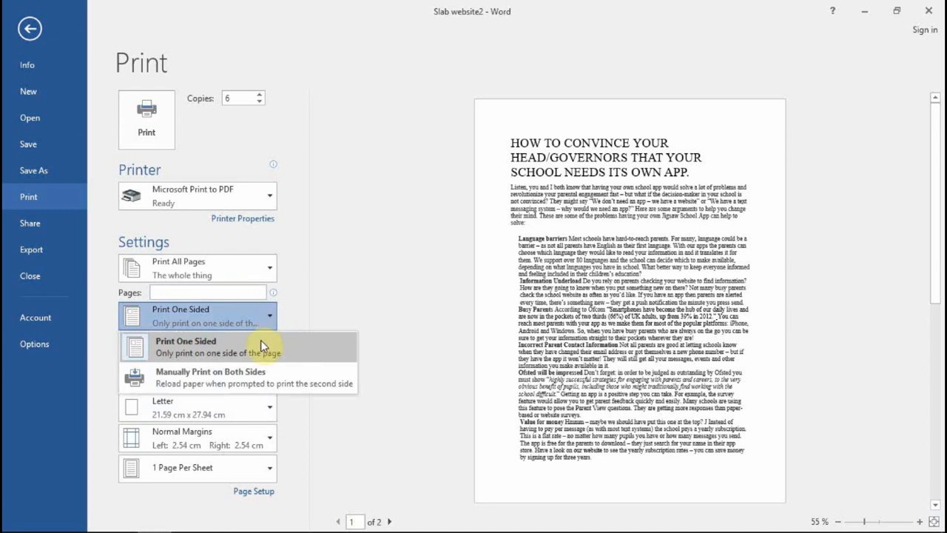
{"action": "left_click", "coordinate": [263, 352]}
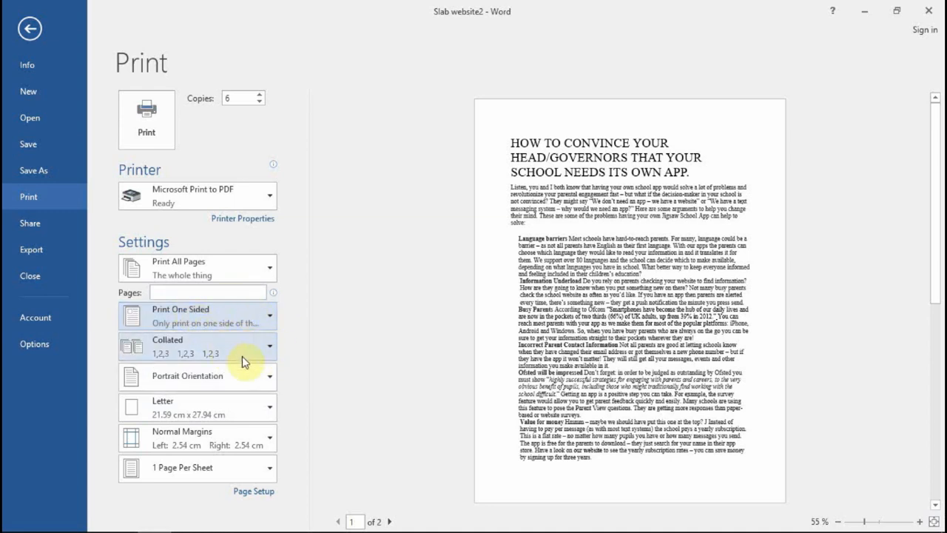
{"action": "left_click", "coordinate": [270, 352]}
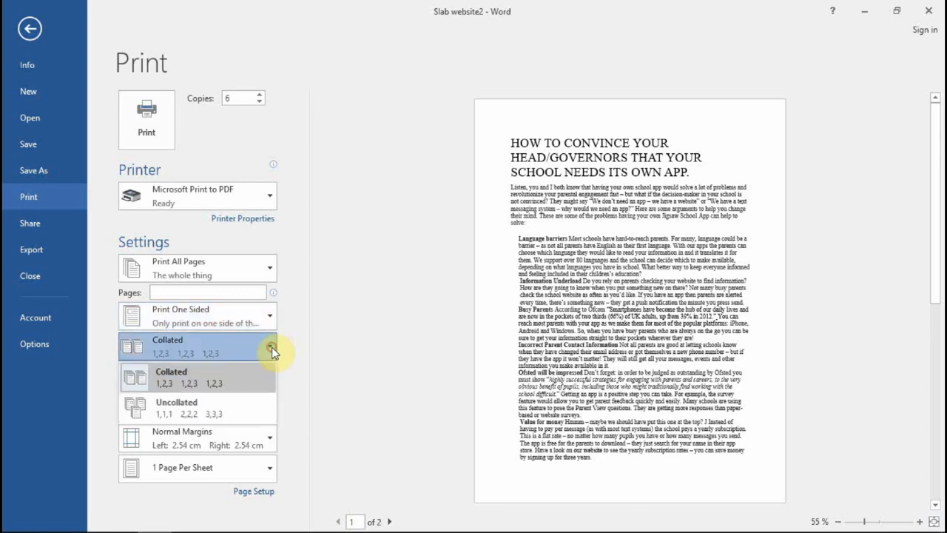
{"action": "left_click", "coordinate": [253, 375]}
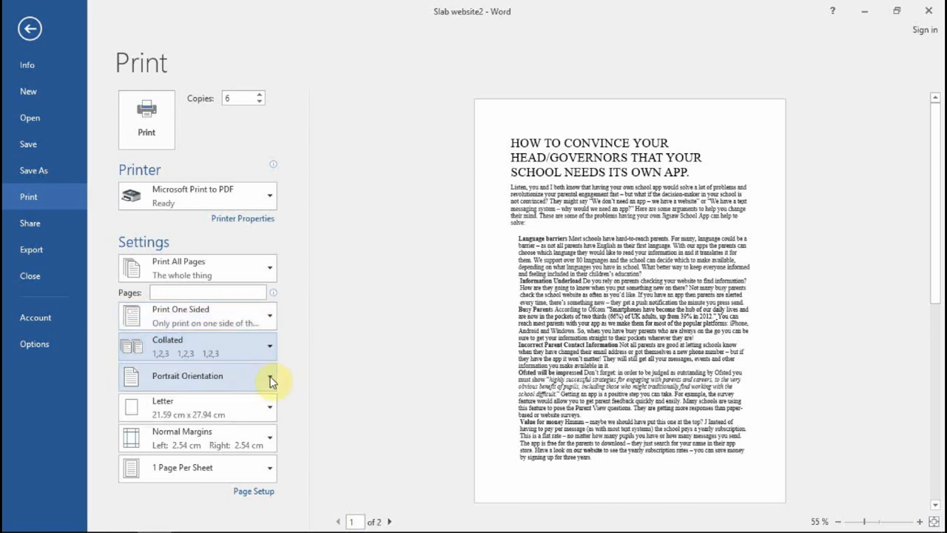
- View the available paper sizes and set the page margins to Narrow
{"action": "left_click", "coordinate": [264, 409]}
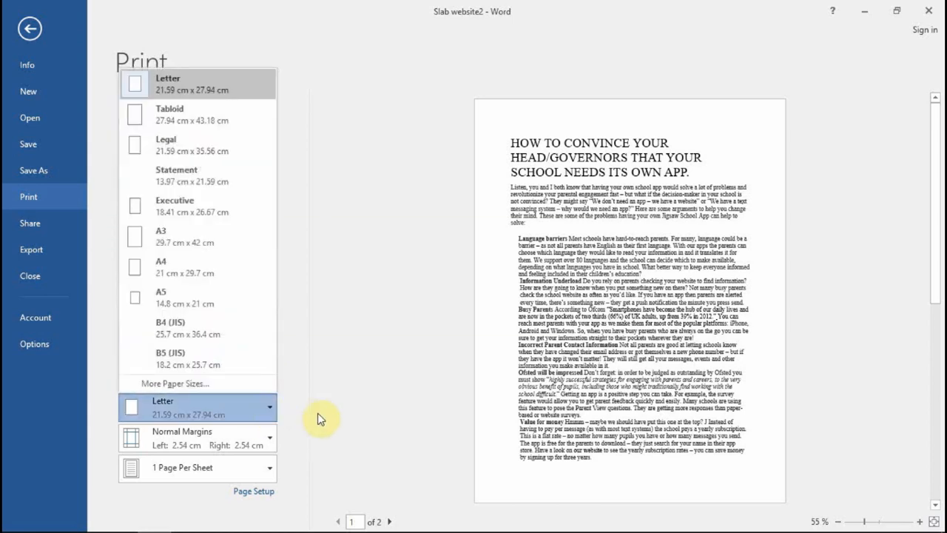
{"action": "left_click", "coordinate": [318, 414]}
{"action": "left_click", "coordinate": [271, 441]}
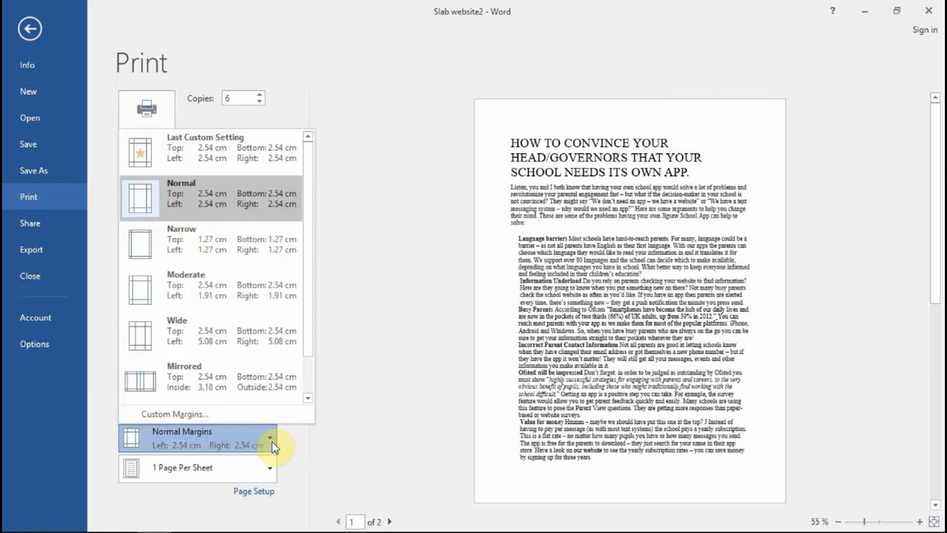
{"action": "left_click", "coordinate": [205, 263]}
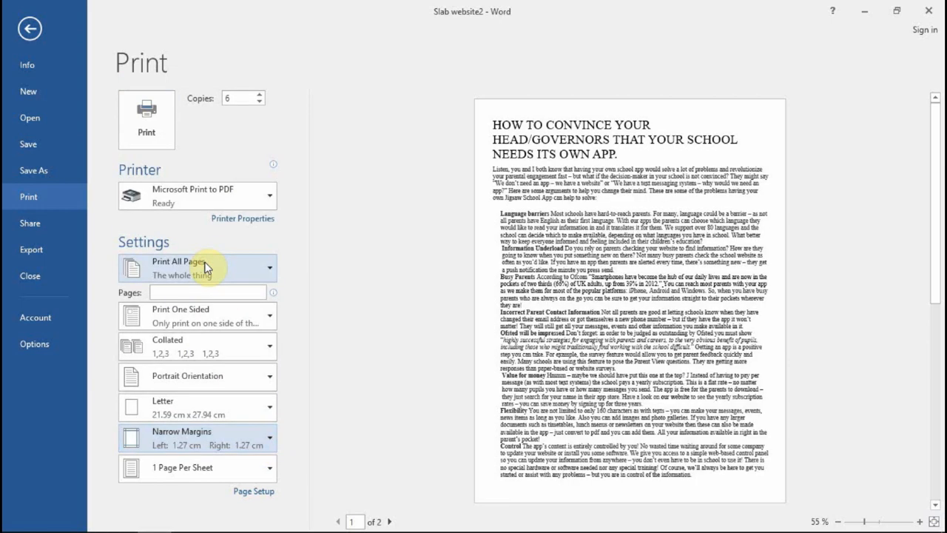
- Set the page margins to Moderate and view the available pages-per-sheet options, leaving the choice at 1 Page Per Sheet
{"action": "left_click", "coordinate": [274, 437]}
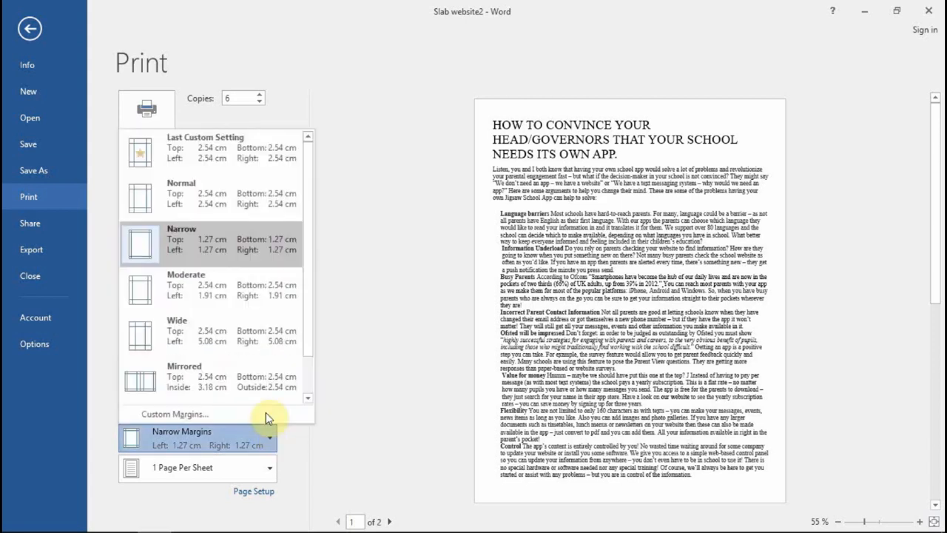
{"action": "left_click", "coordinate": [210, 296]}
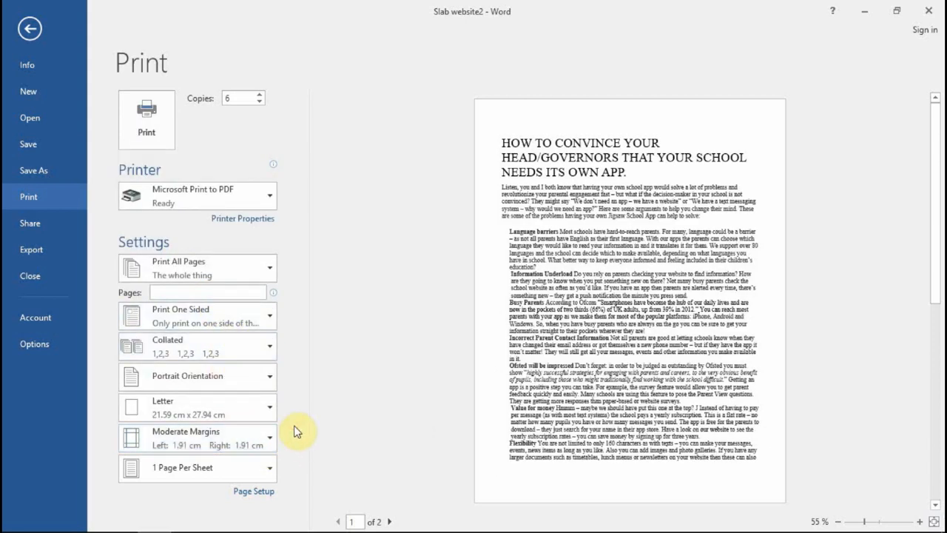
{"action": "left_click", "coordinate": [269, 469]}
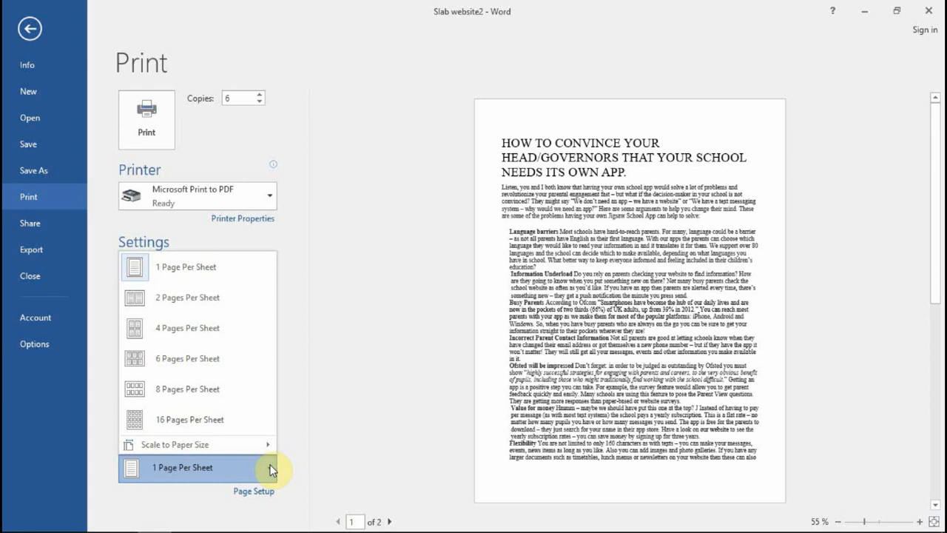
{"action": "left_click", "coordinate": [296, 445]}
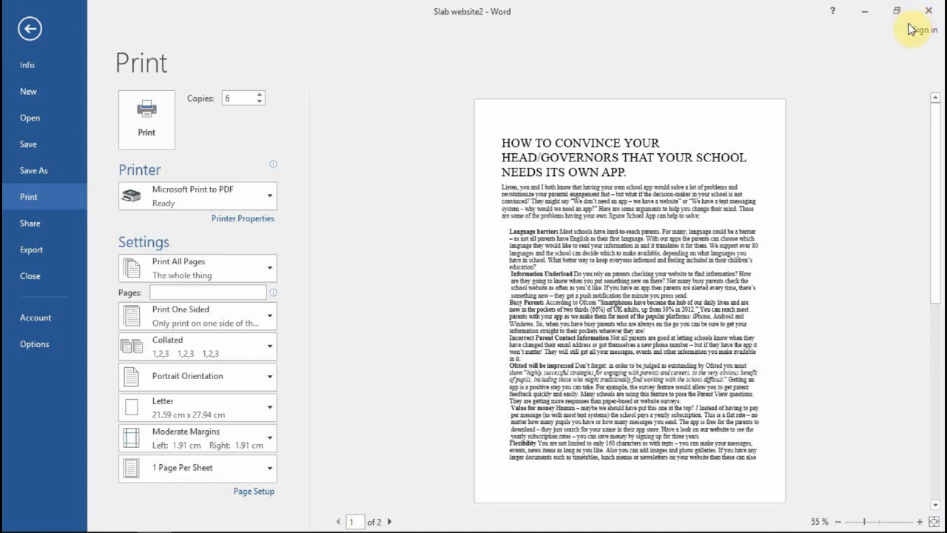
- Minimize the document window, close the File Explorer window behind it, and switch back to Word
{"action": "left_click", "coordinate": [865, 11]}
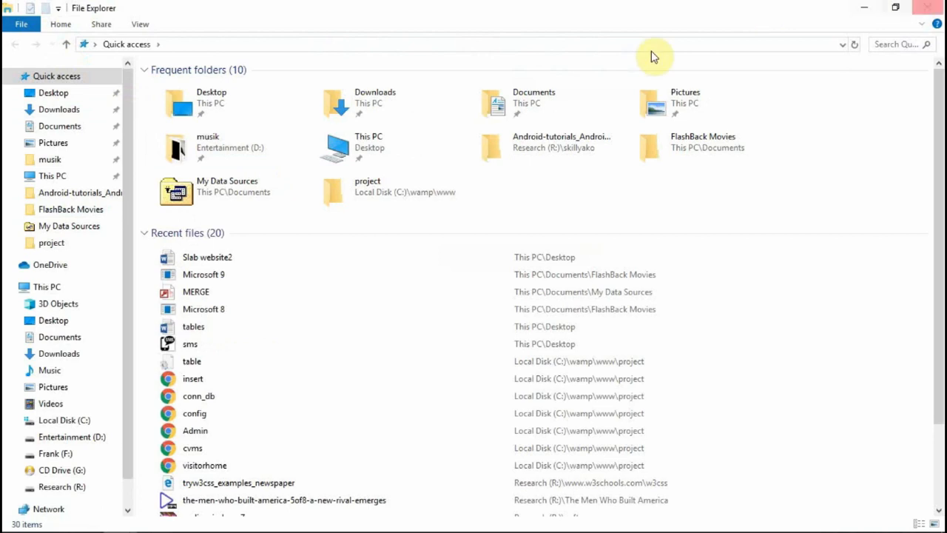
{"action": "left_click", "coordinate": [928, 11]}
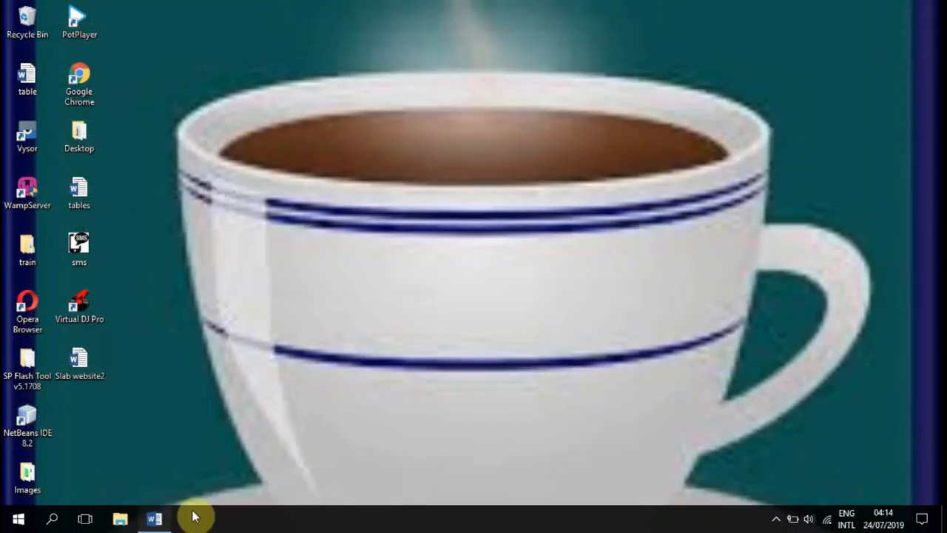
{"action": "left_click", "coordinate": [164, 522]}
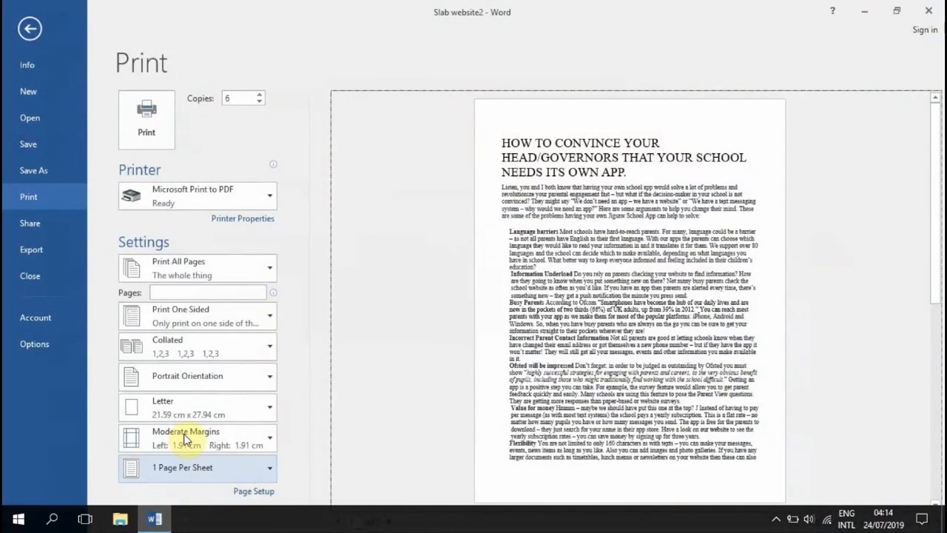
- Select the document text from the heading through the Language barriers paragraph and reopen the print settings
{"action": "left_click", "coordinate": [28, 30]}
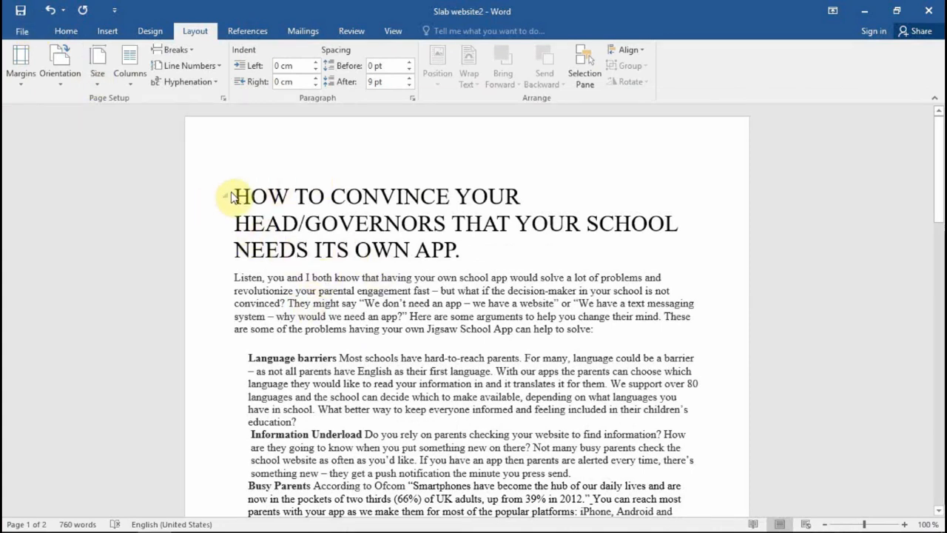
{"action": "left_click_drag", "start_coordinate": [234, 194], "coordinate": [710, 427]}
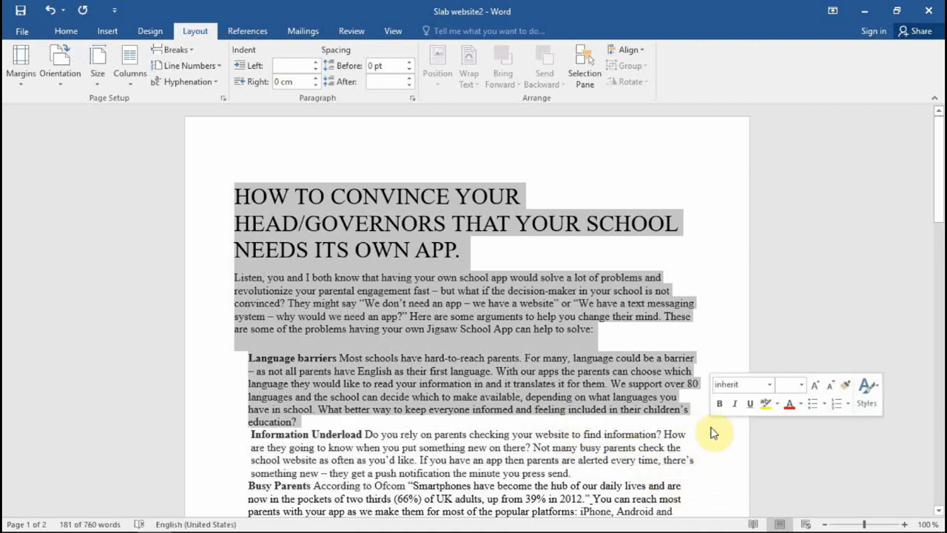
{"action": "left_click", "coordinate": [20, 31]}
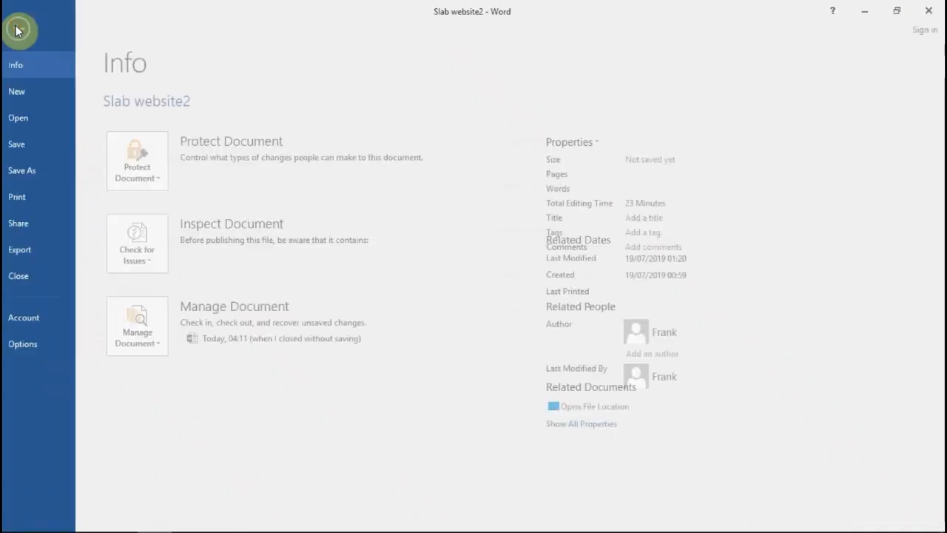
{"action": "left_click", "coordinate": [26, 199]}
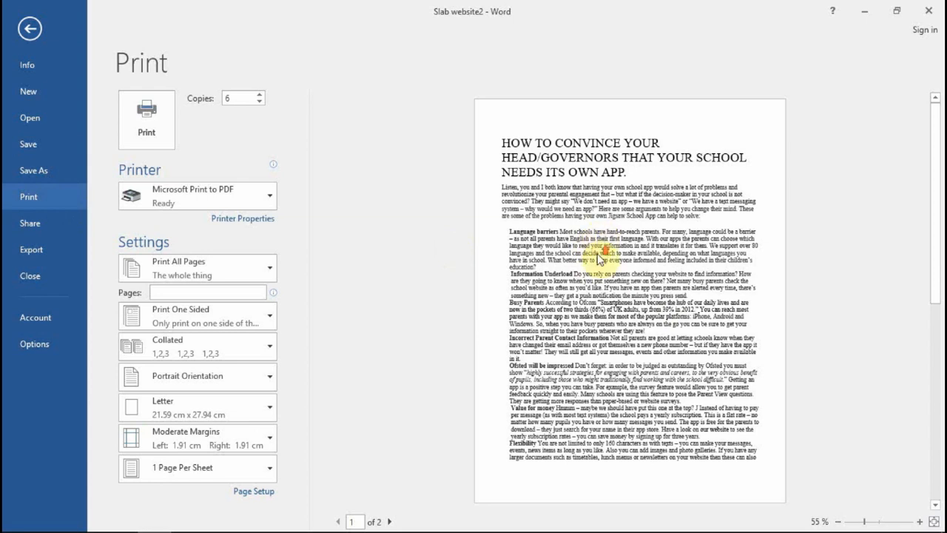
- Examine both pages of the document in the print preview, ending on page 2
{"action": "scroll", "coordinate": [600, 258], "scroll_direction": "down", "scroll_amount": 1}
{"action": "scroll", "coordinate": [598, 260], "scroll_direction": "up", "scroll_amount": 1}
{"action": "scroll", "coordinate": [601, 272], "scroll_direction": "down", "scroll_amount": 1}
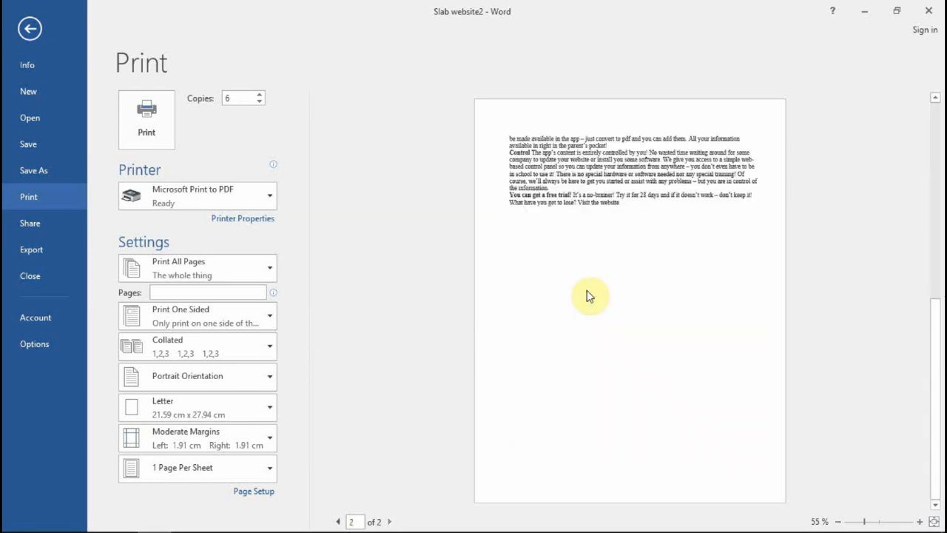
{"action": "scroll", "coordinate": [590, 295], "scroll_direction": "up", "scroll_amount": 1}
{"action": "scroll", "coordinate": [590, 296], "scroll_direction": "down", "scroll_amount": 1}
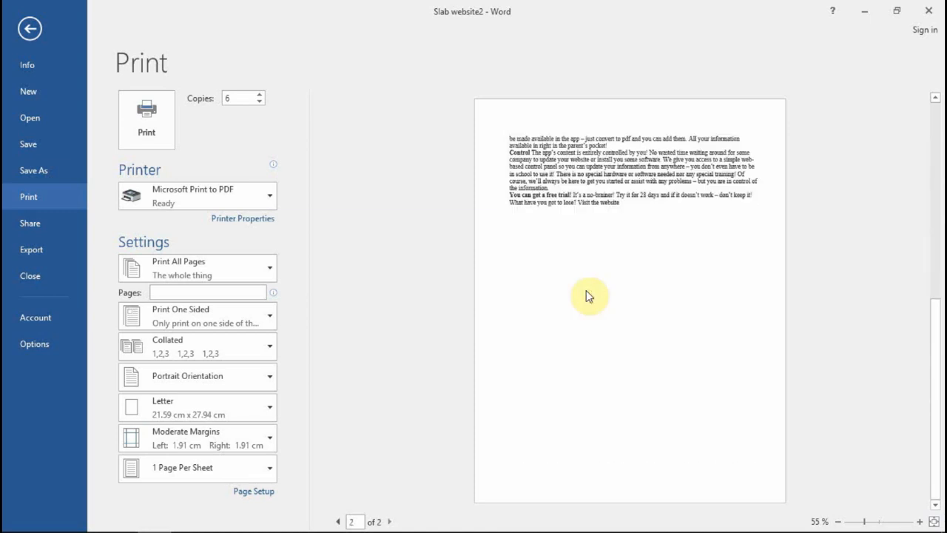